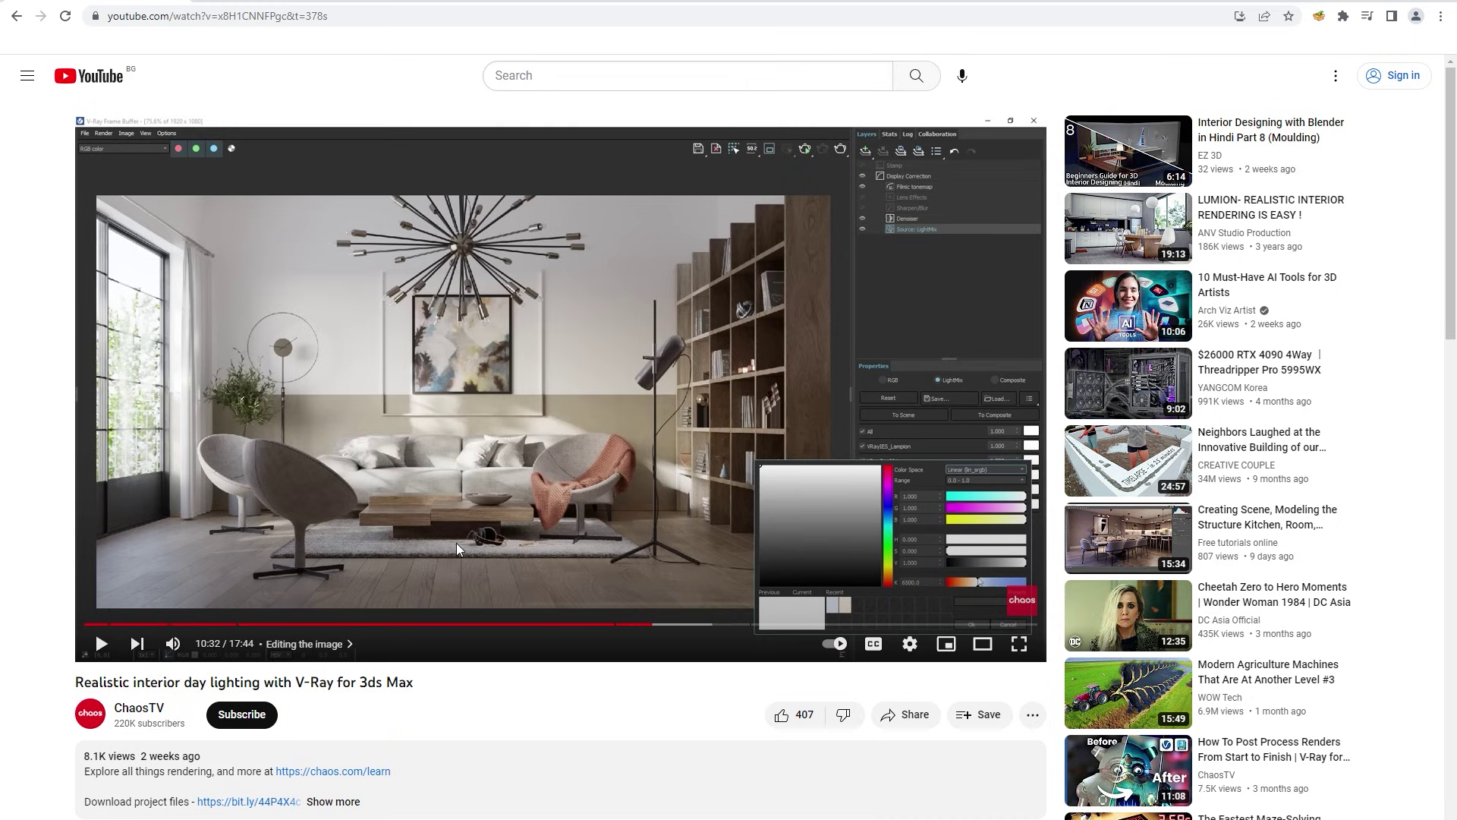
Expand the video's description to look through the project file links and further details
left_click(333, 801)
scroll(333, 809, "down", 2)
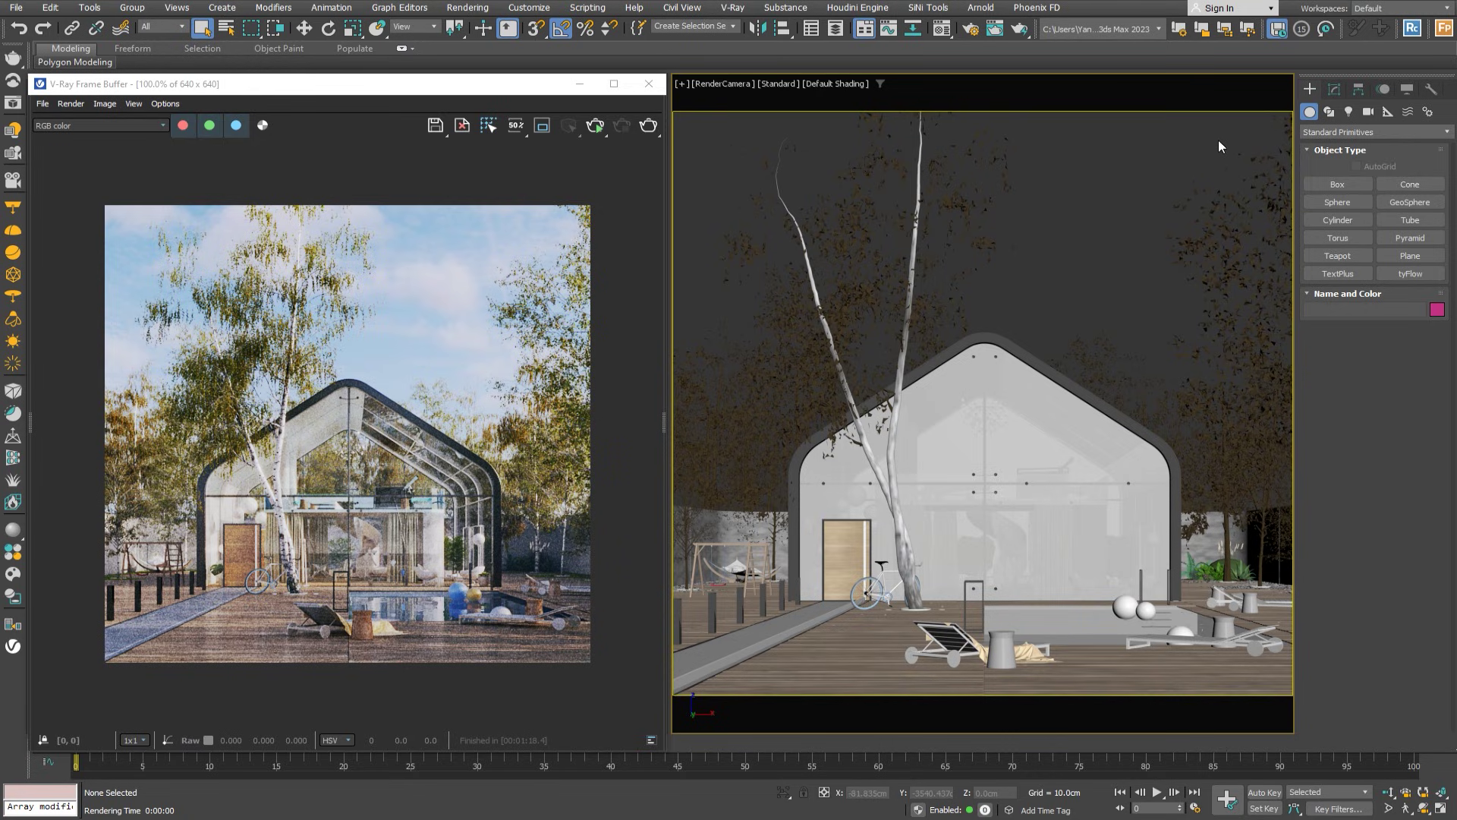
Set the render output size to 1600 × 1600 in the render setup
left_click(970, 28)
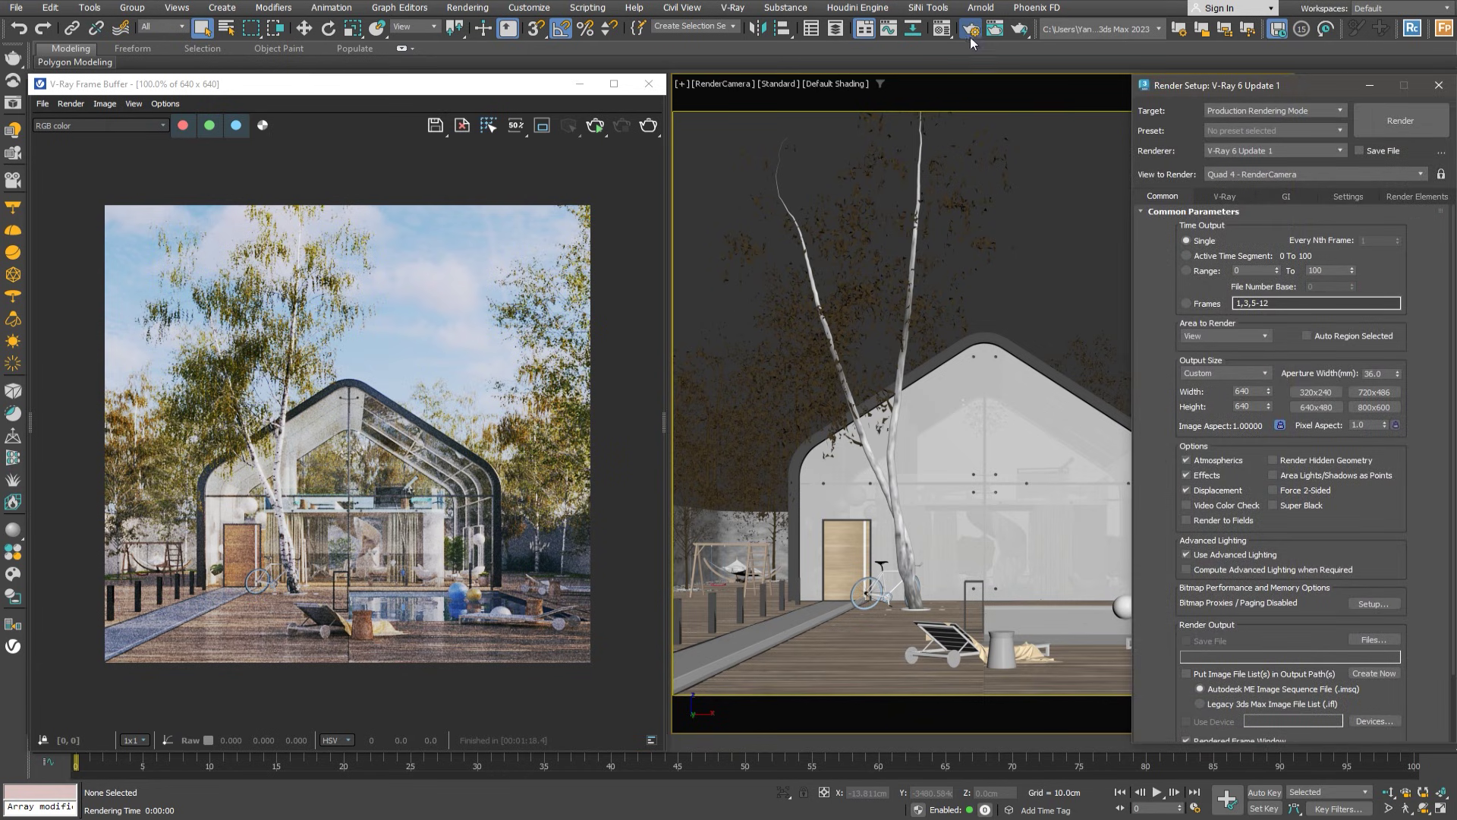
double_click(1263, 392)
type("1600")
key("Return")
Try a maximum render time of 10 minutes for the progressive sampler, and reset it to 0
left_click(1228, 194)
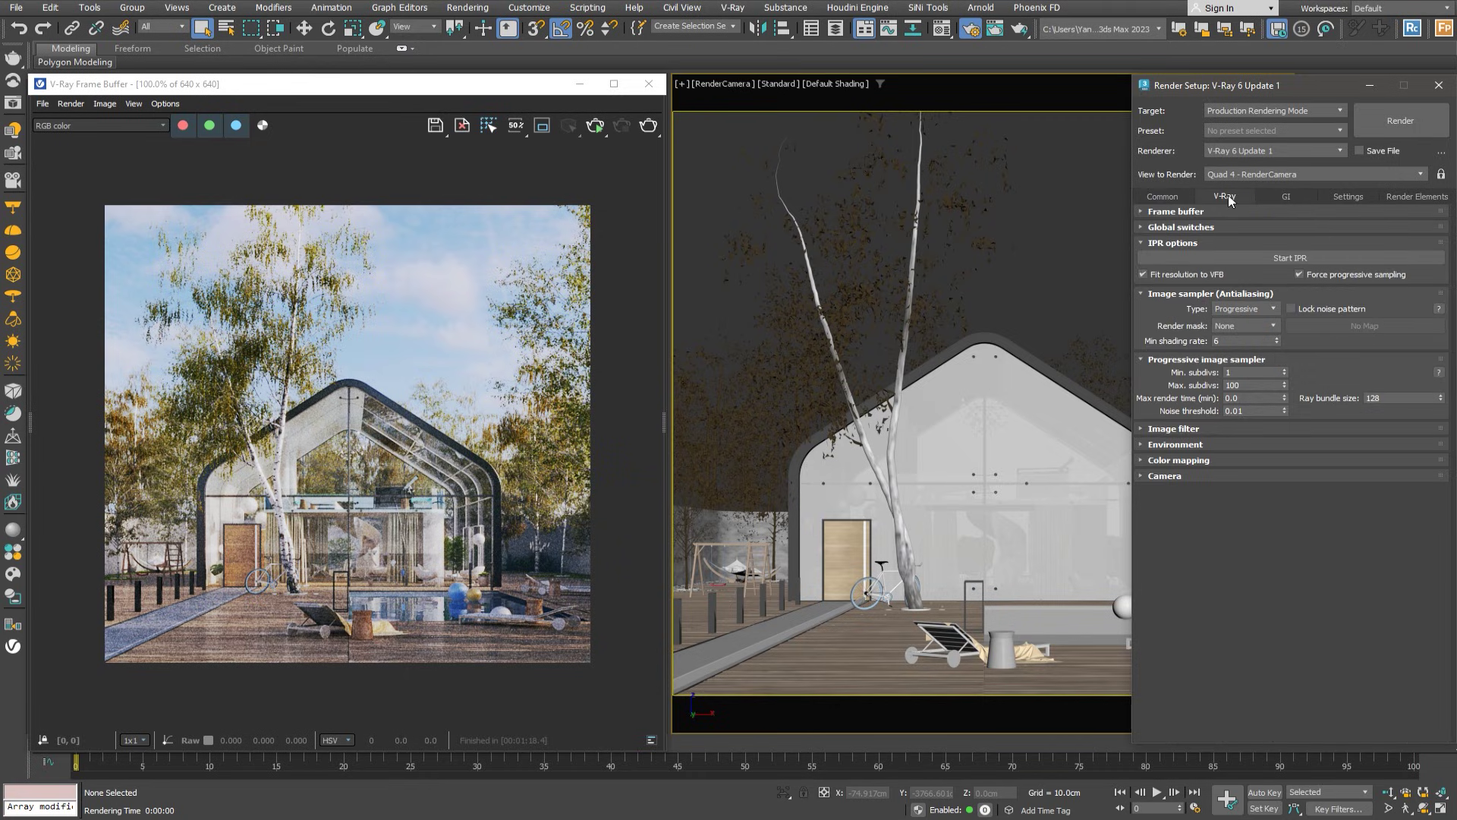
double_click(1262, 398)
type("1")
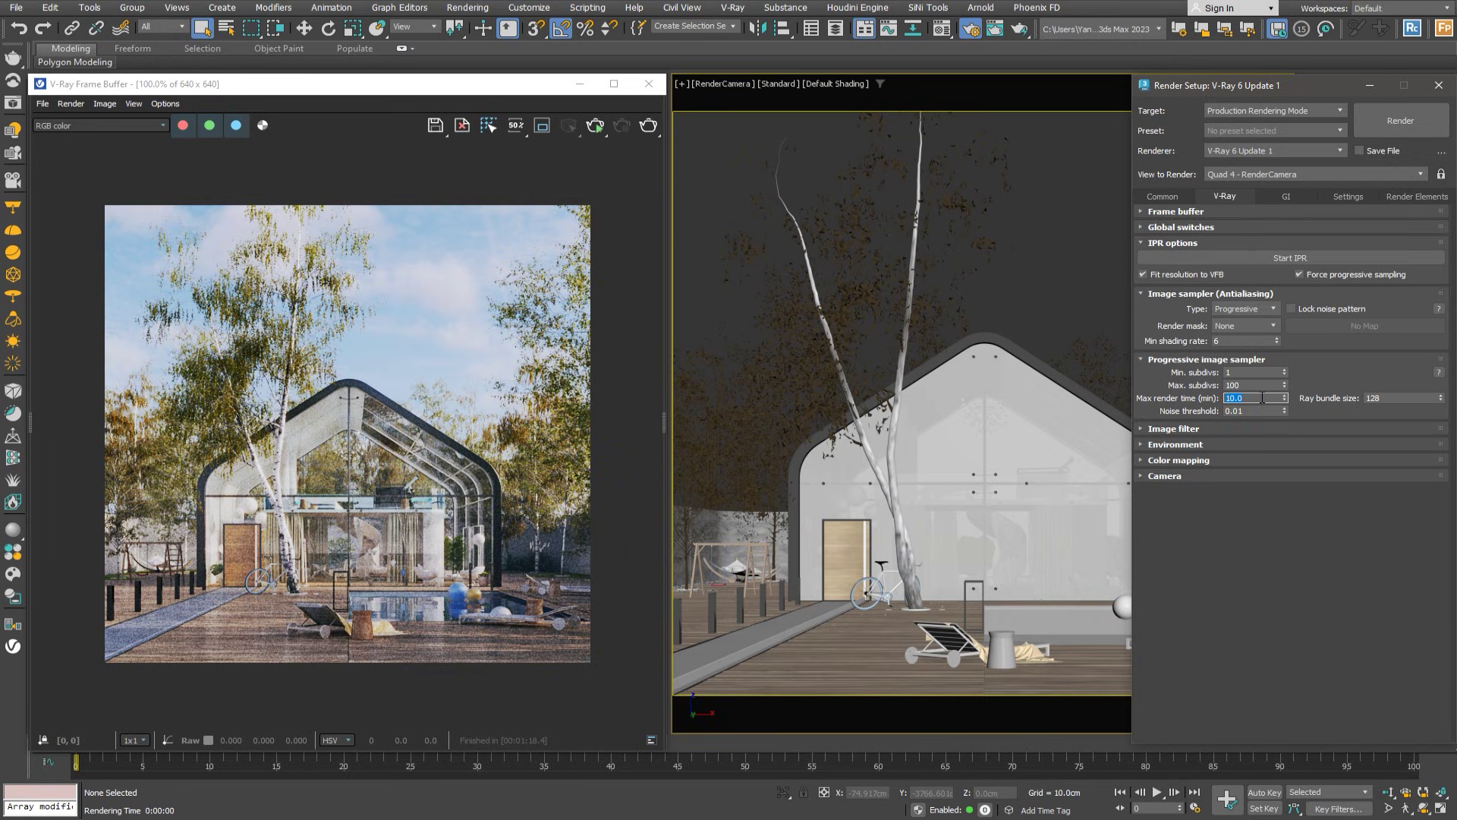
type("1")
type("0")
Set the progressive image sampler's noise threshold to 0.005
left_click(1256, 415)
type("0")
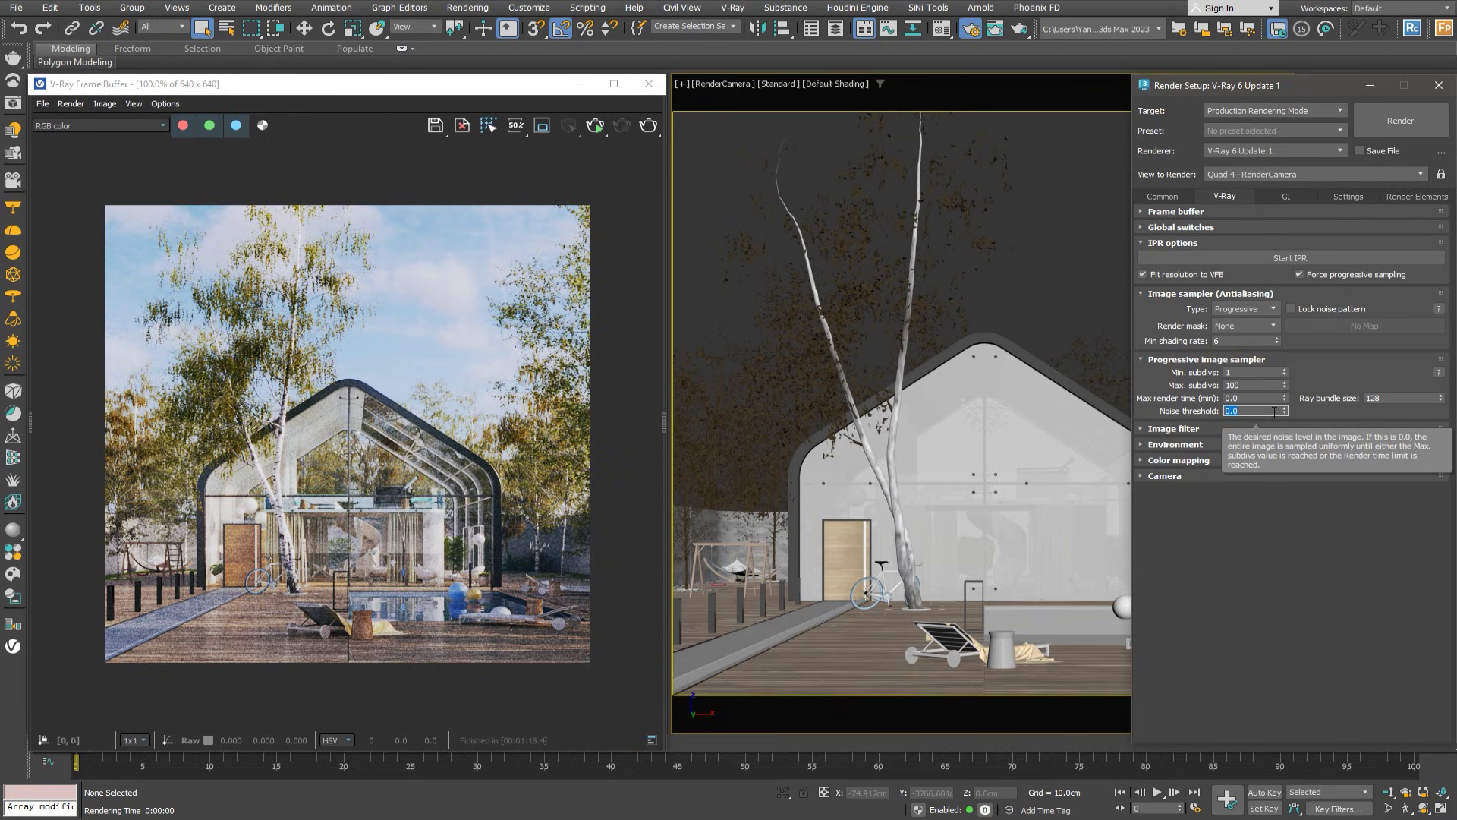
type("0.005")
key("Return")
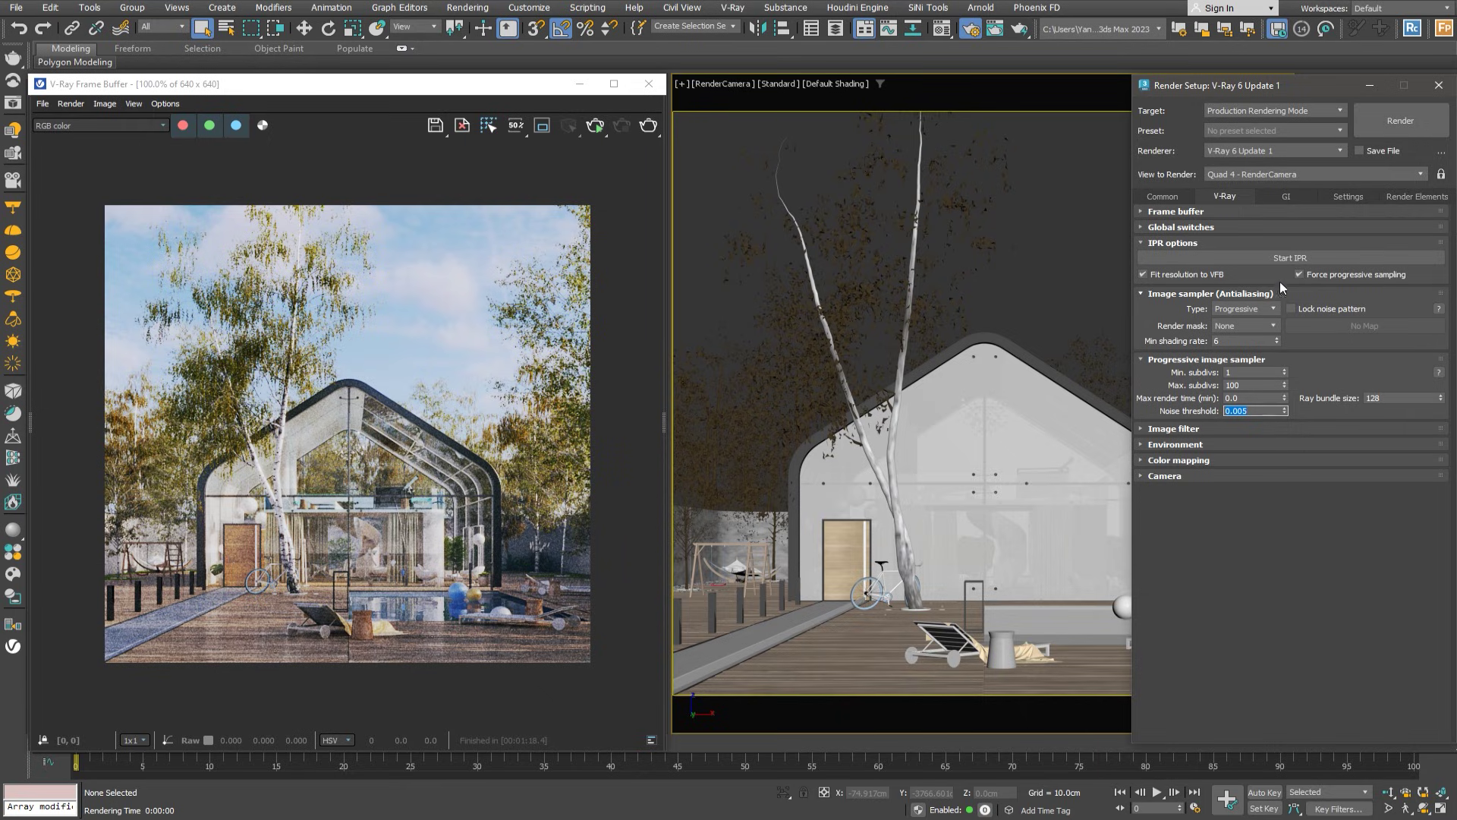
Review the primary and secondary global illumination engines and the light cache subdivisions
left_click(1287, 196)
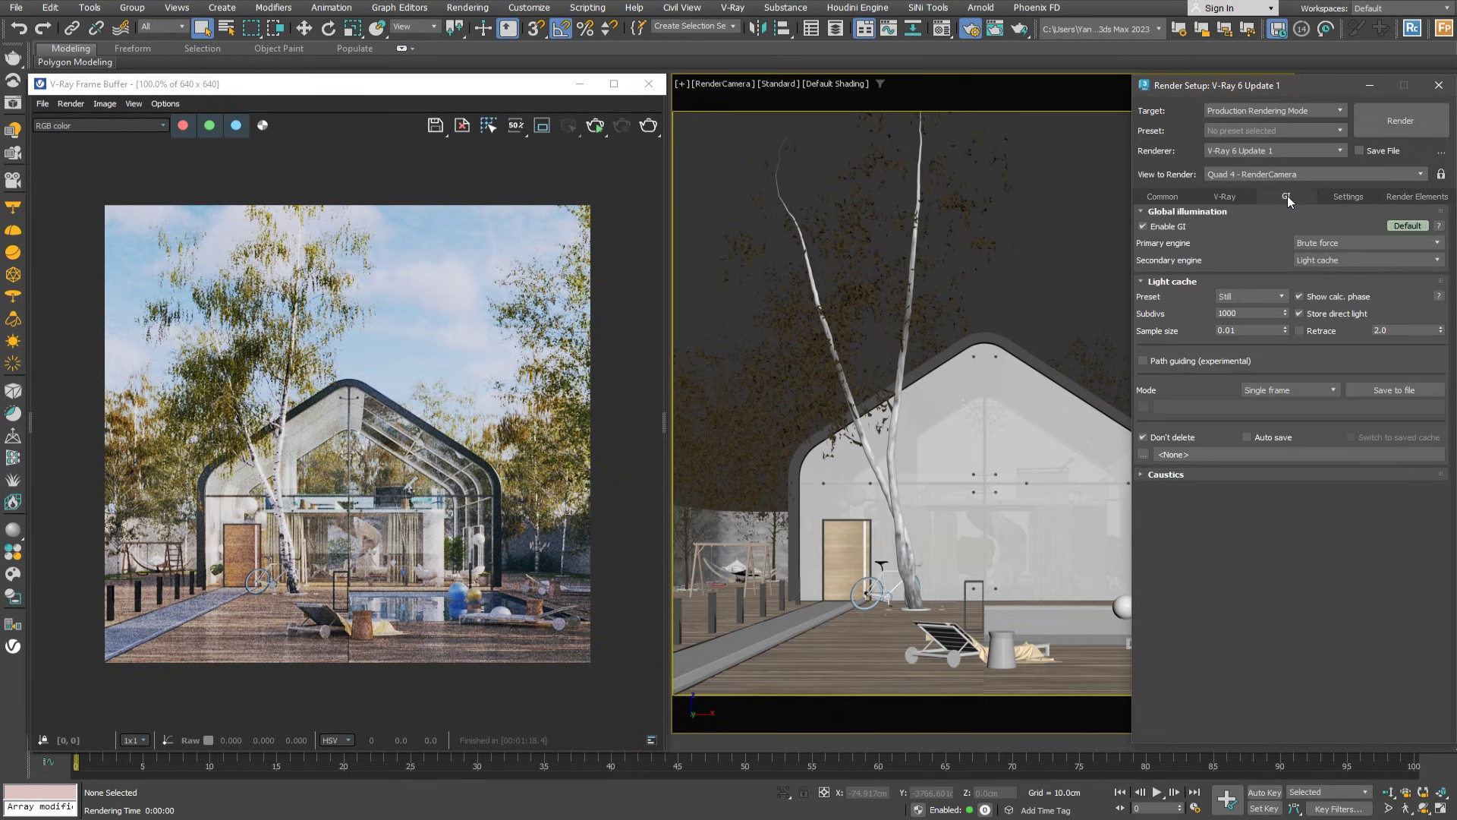
left_click(1427, 244)
left_click(1427, 245)
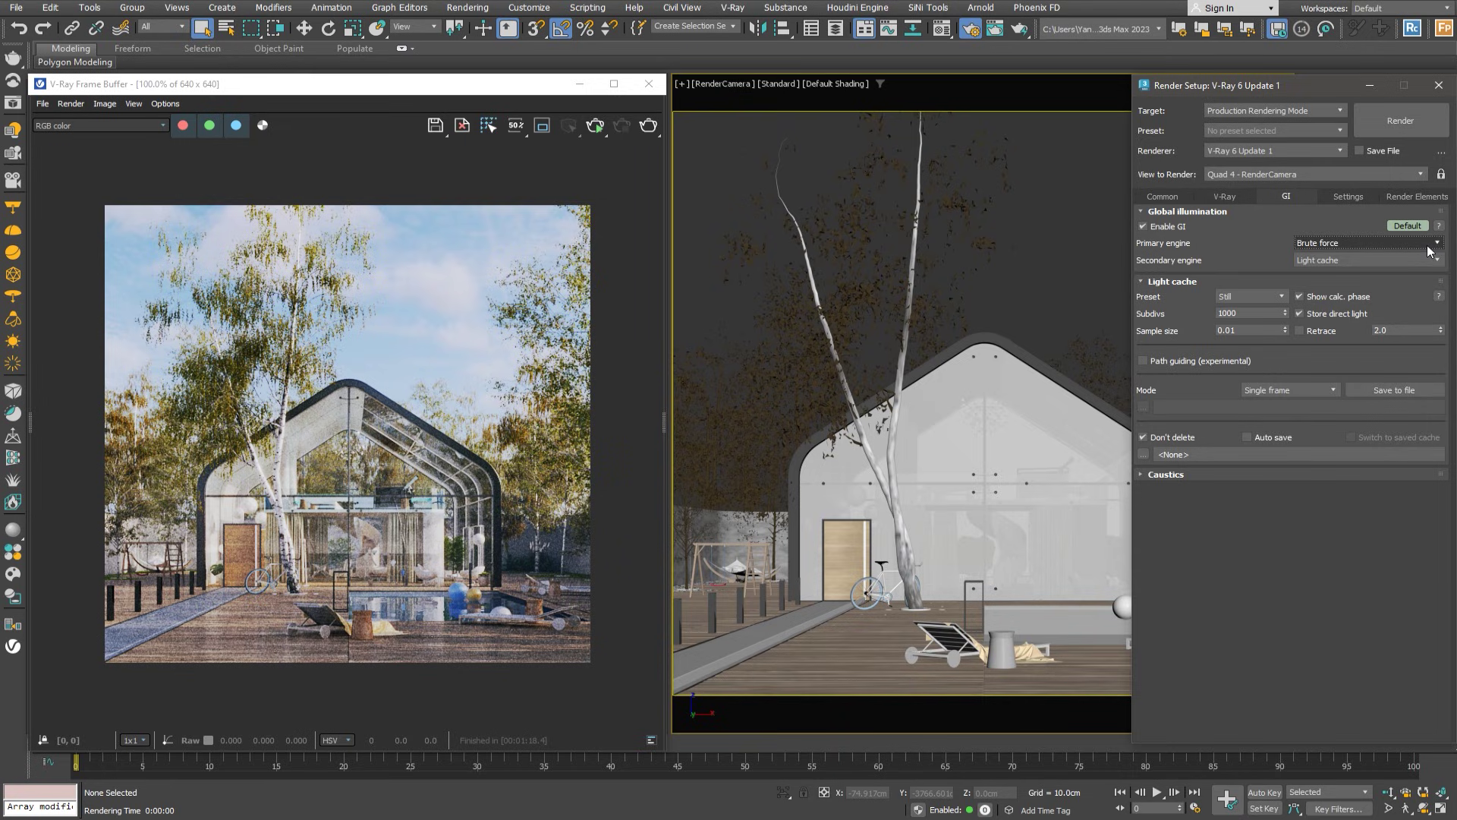
left_click(1430, 262)
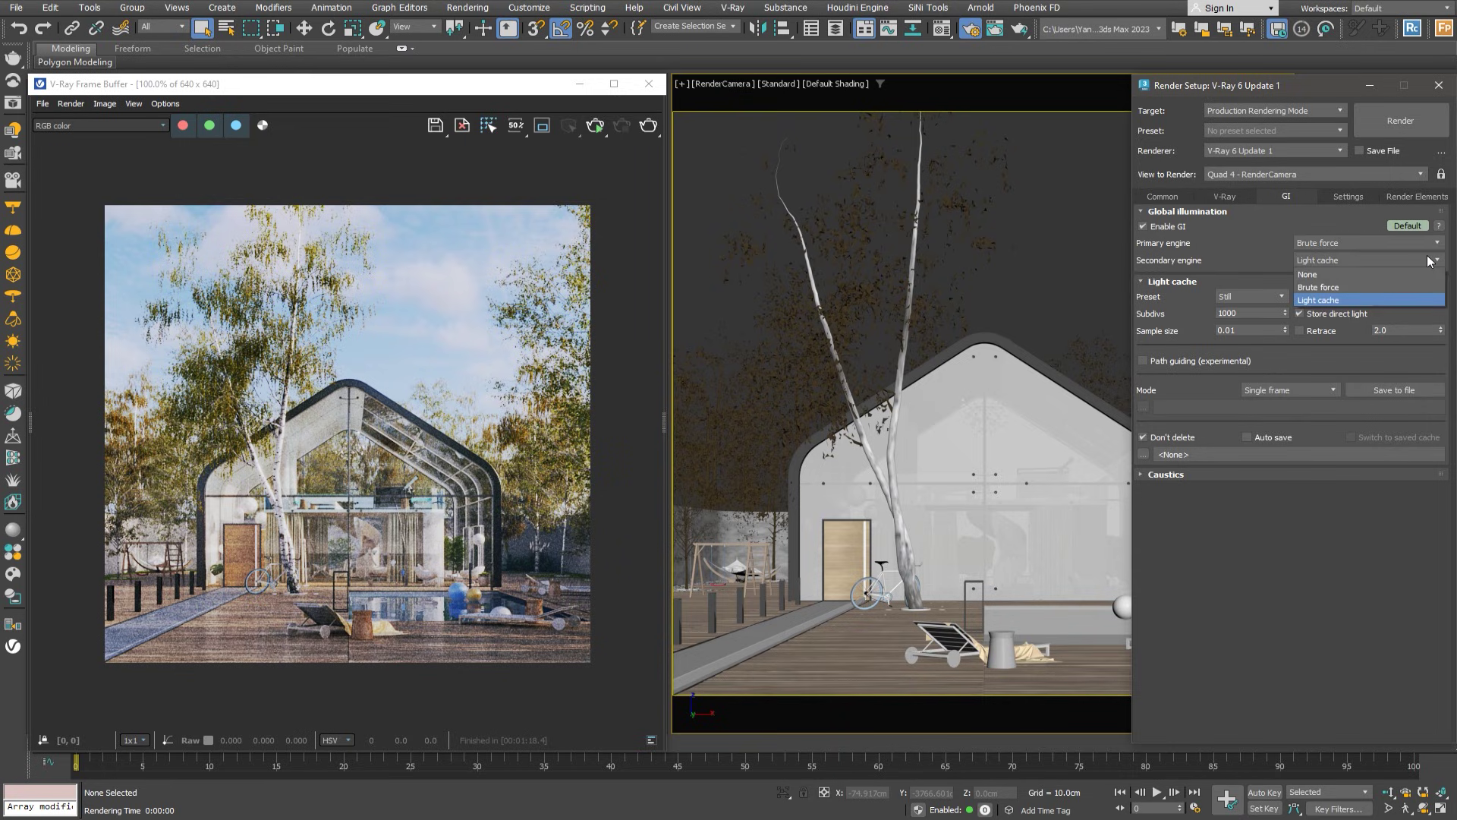
left_click(1430, 262)
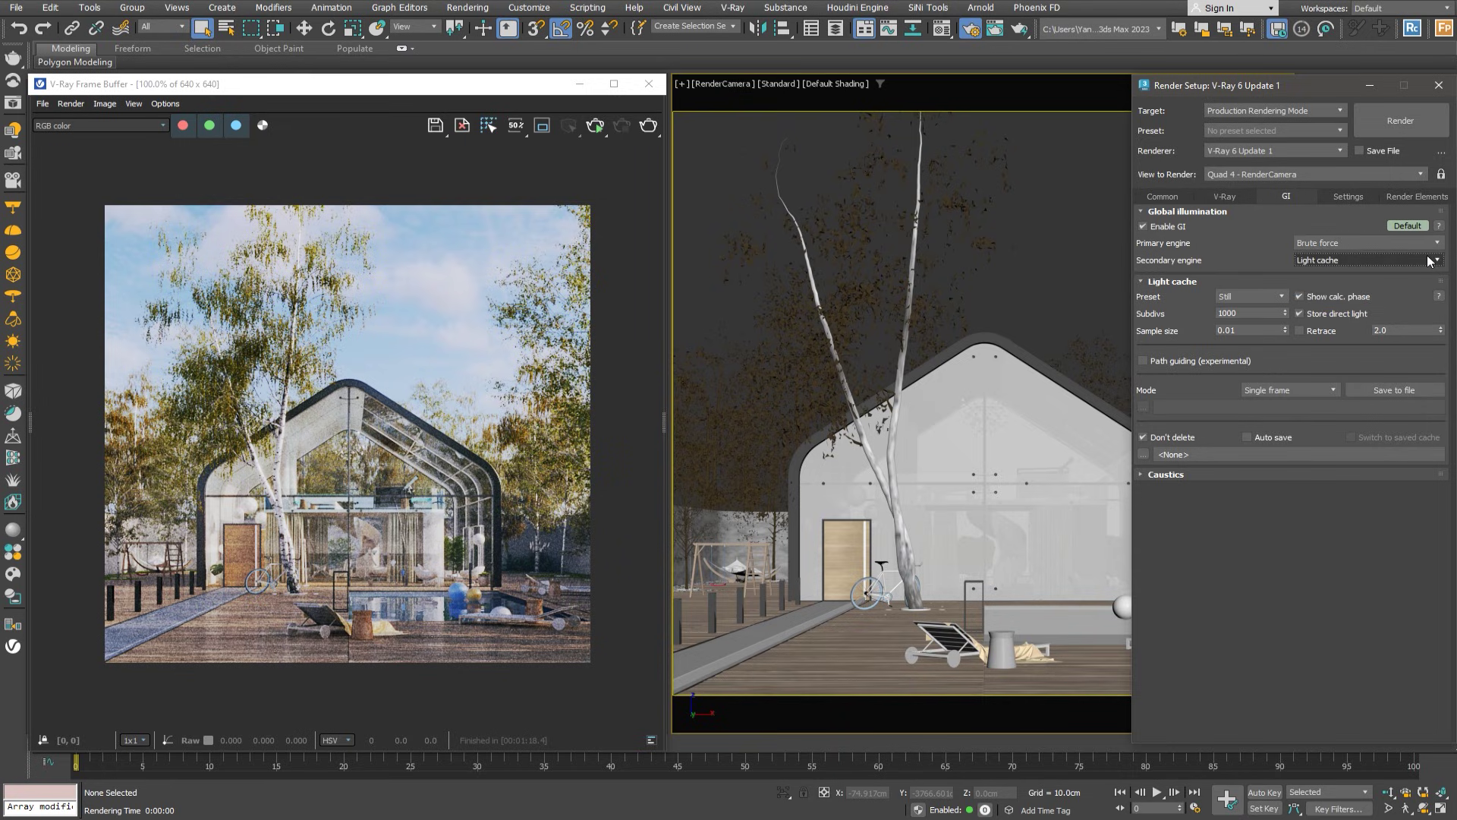
double_click(1254, 313)
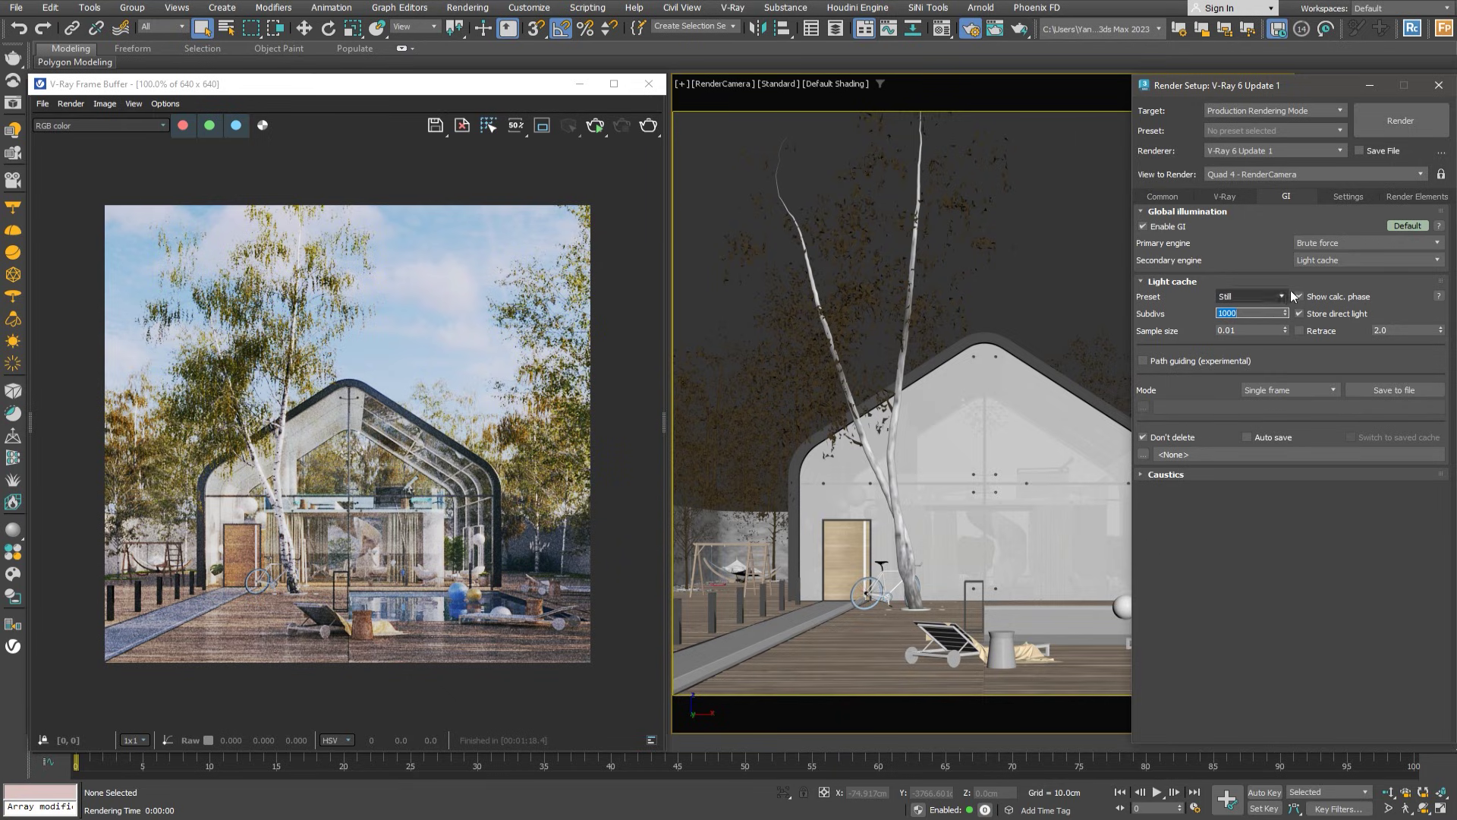
Add a VRayBackToBeauty render element to the scene's render setup
left_click(1416, 196)
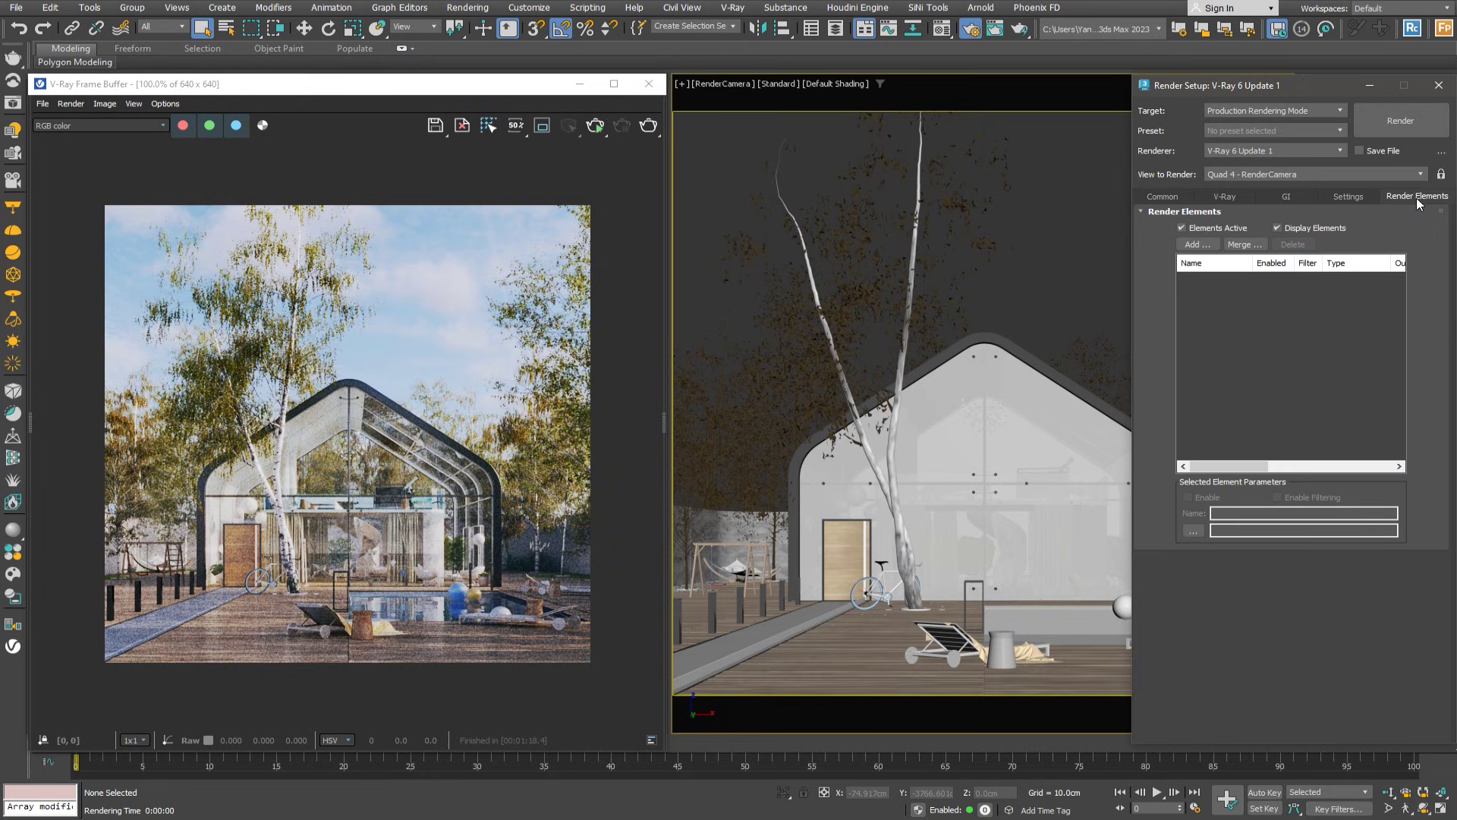
left_click(1198, 244)
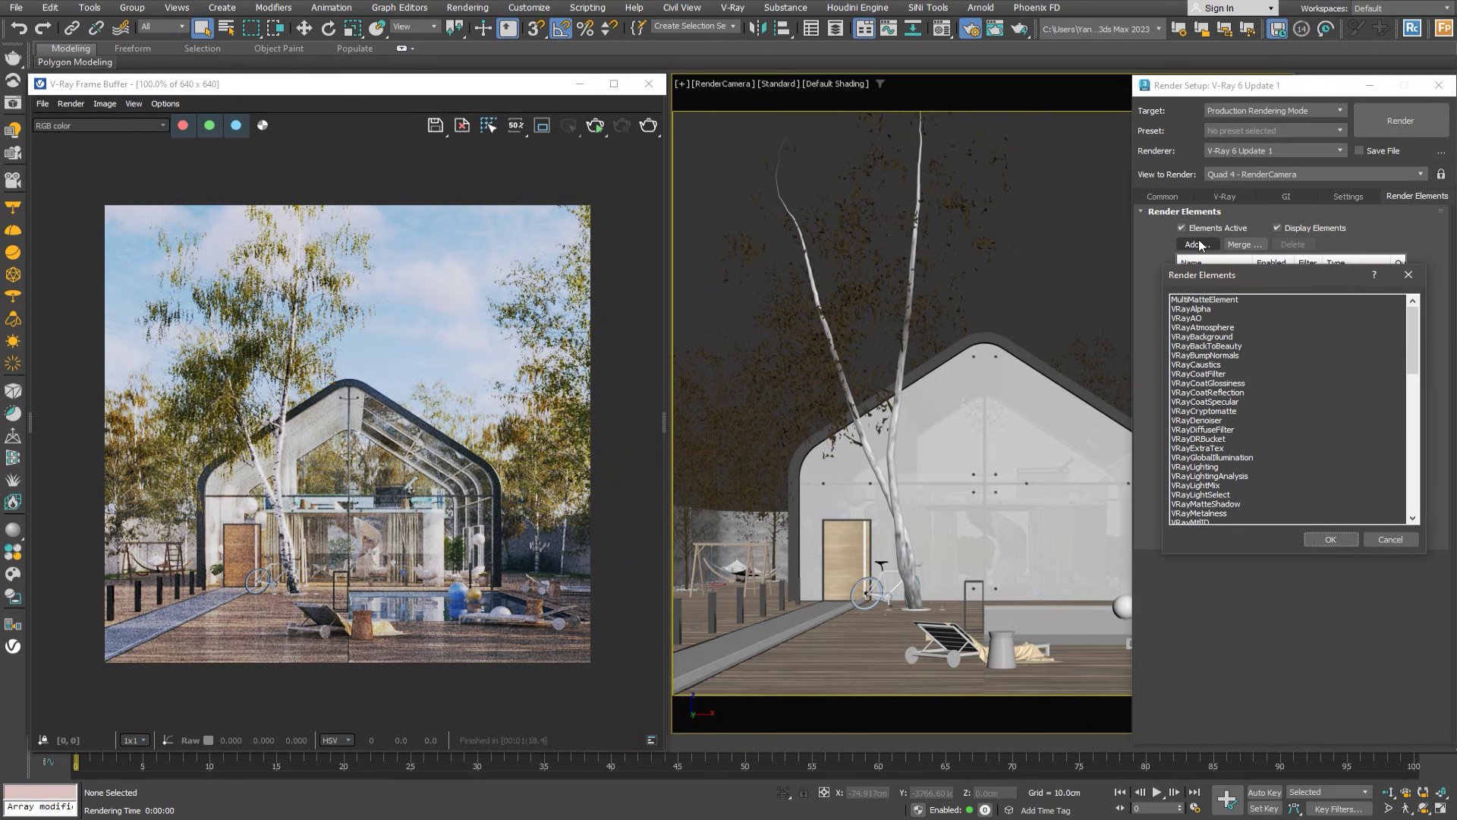
left_click(1231, 349)
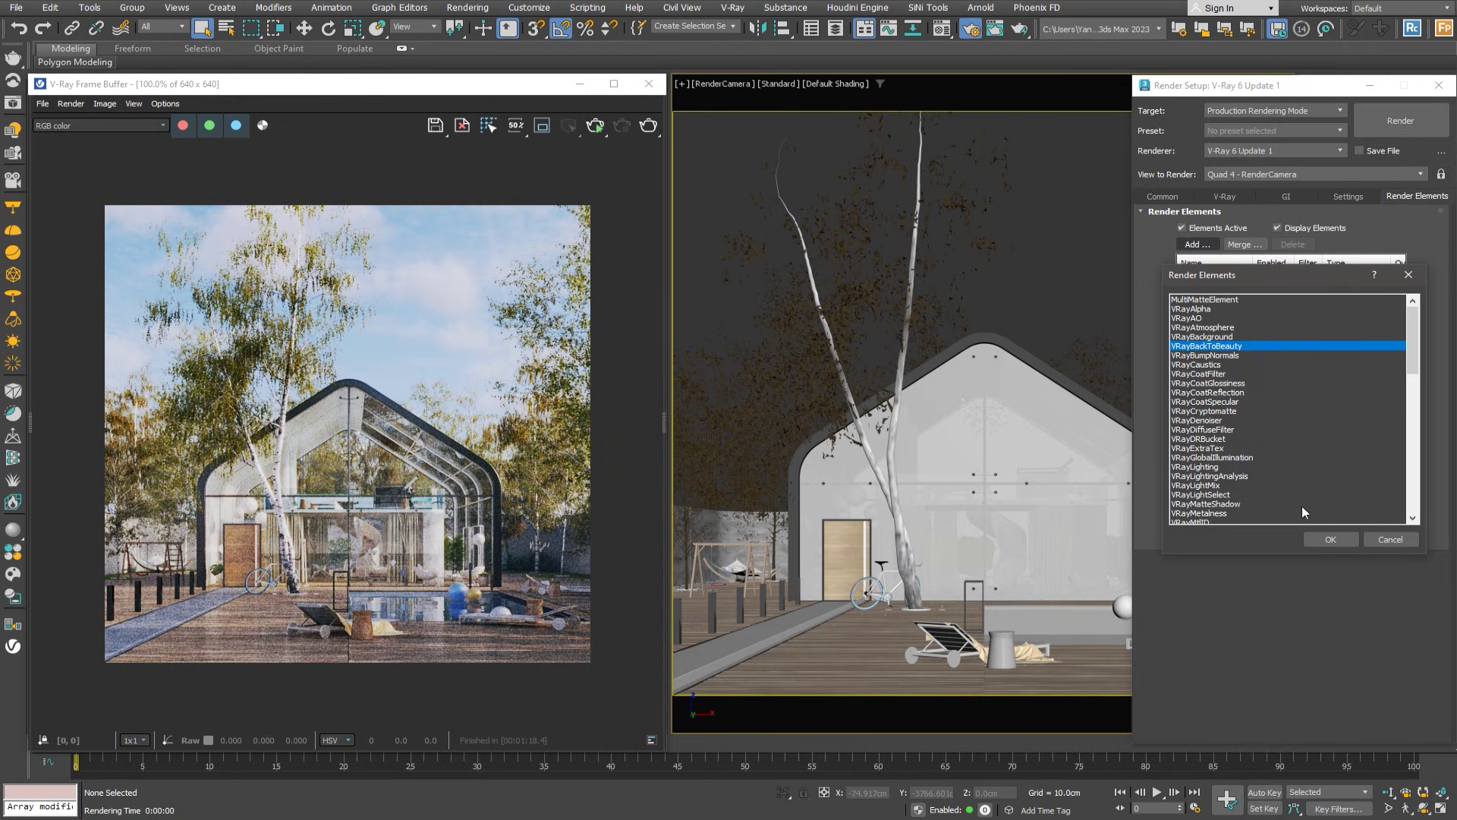
left_click(1330, 539)
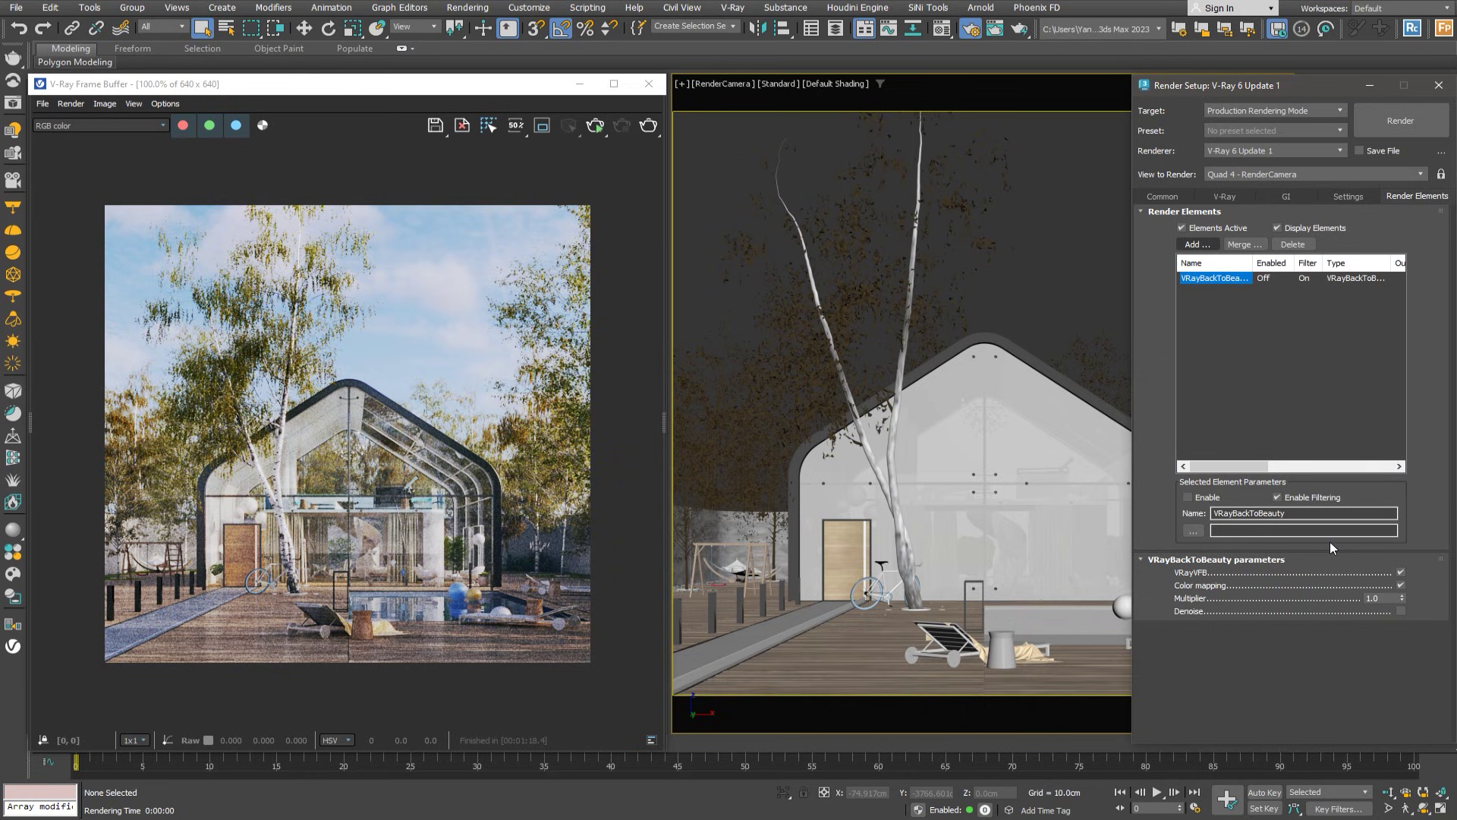
Try the V-Ray raw image file output in the frame buffer settings, and disable it again
left_click(1224, 197)
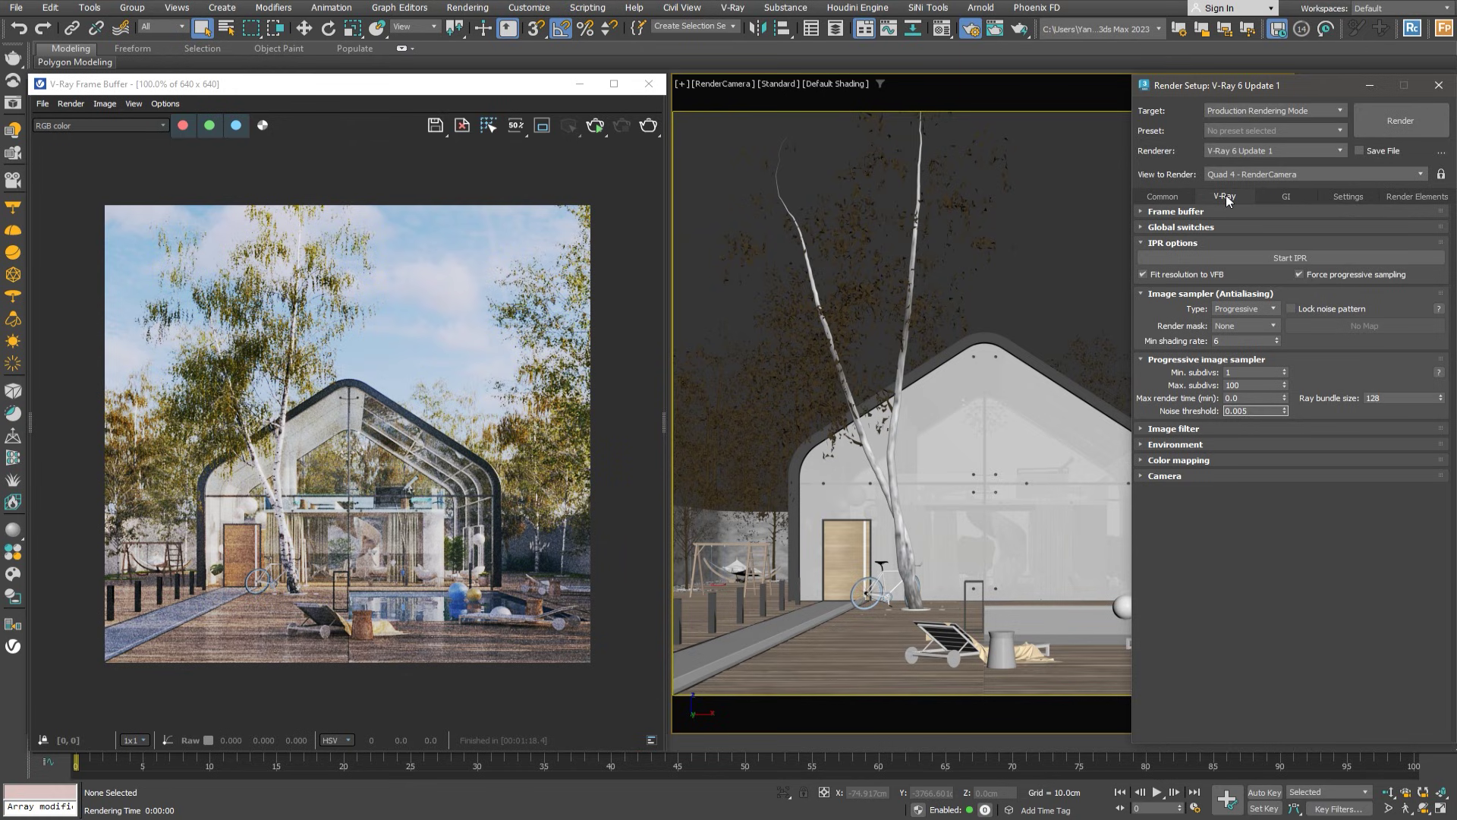
left_click(1177, 210)
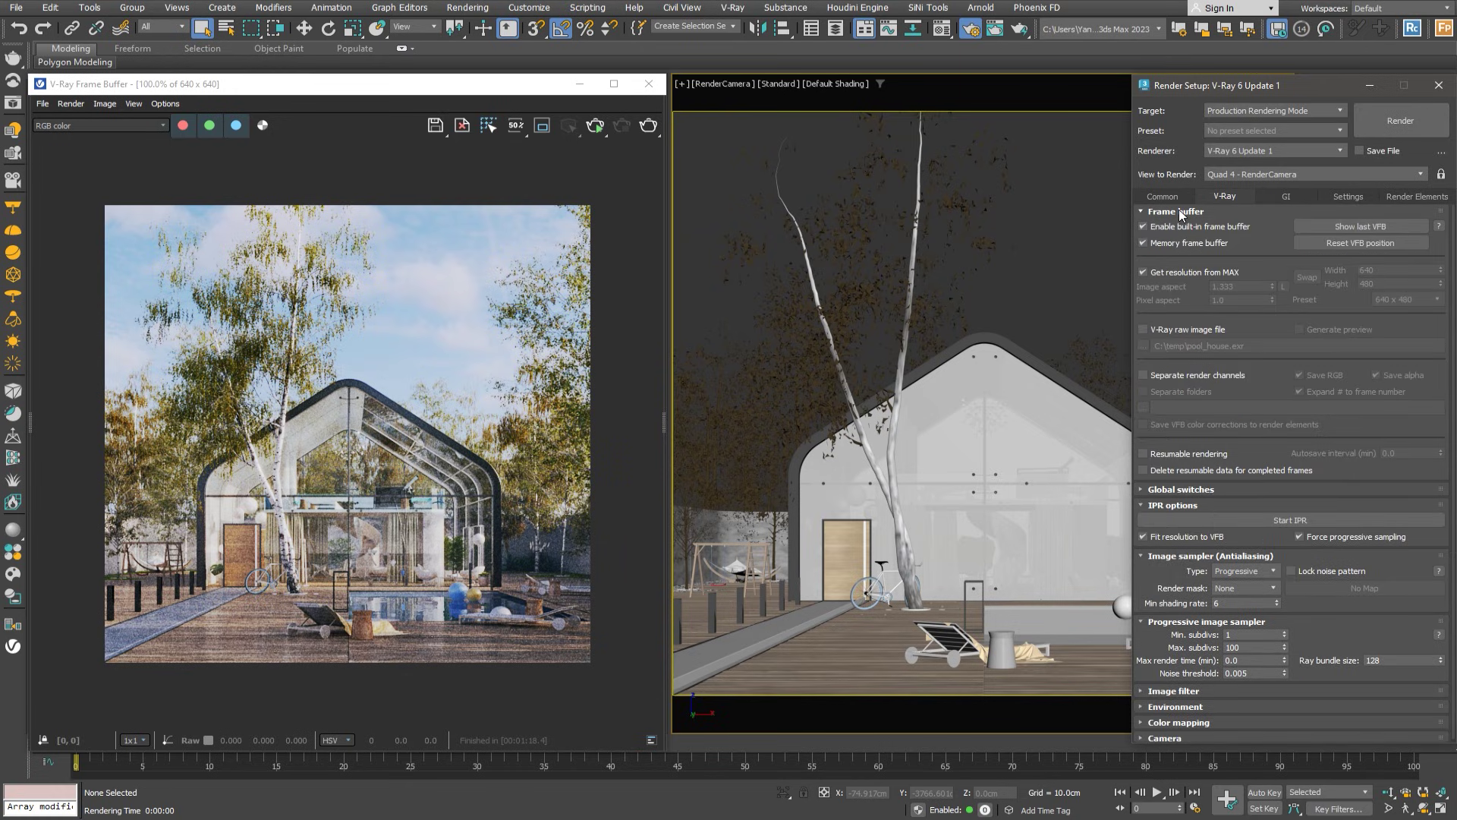
left_click(1142, 328)
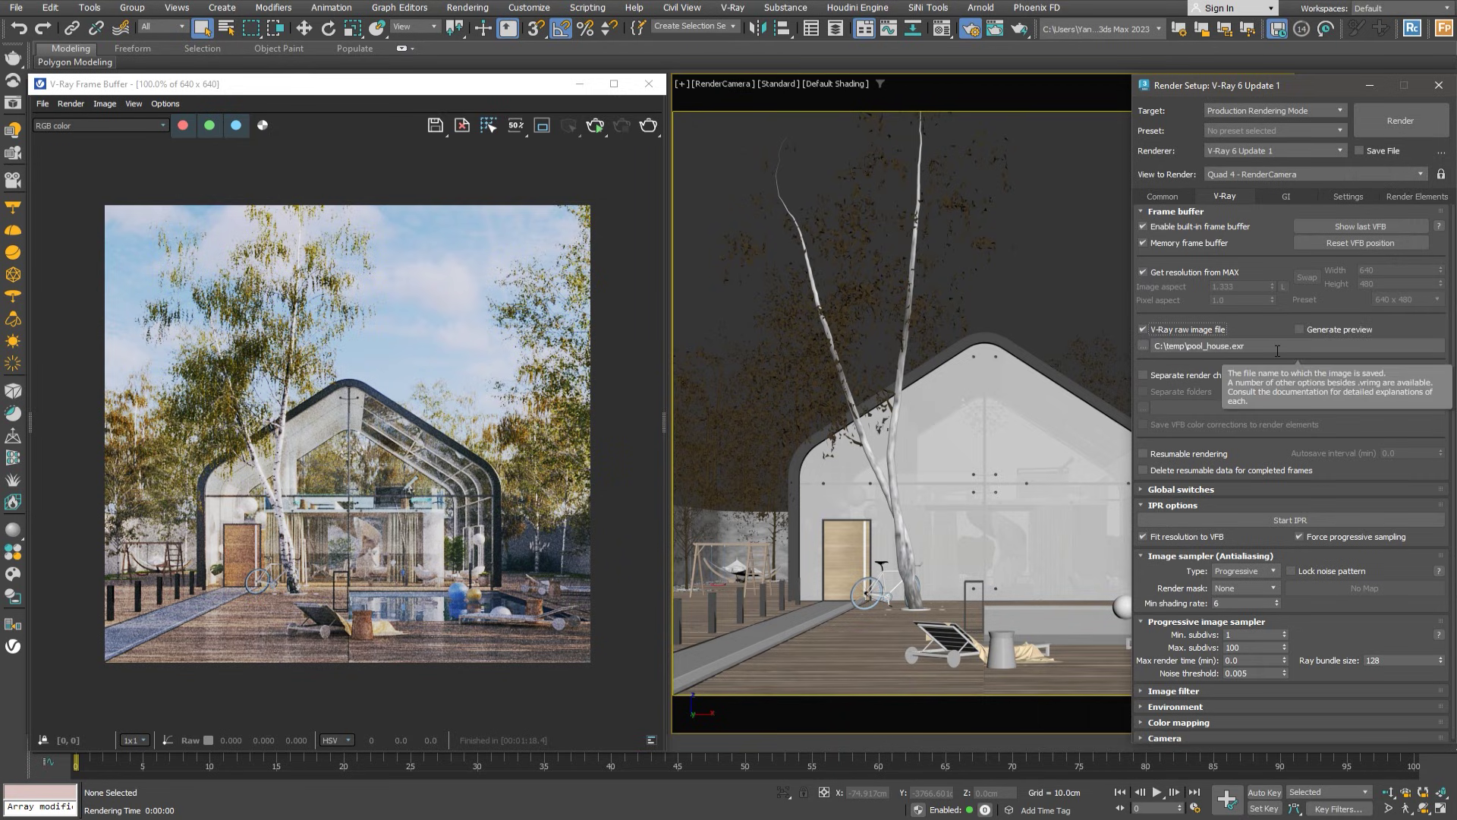
left_click(1205, 328)
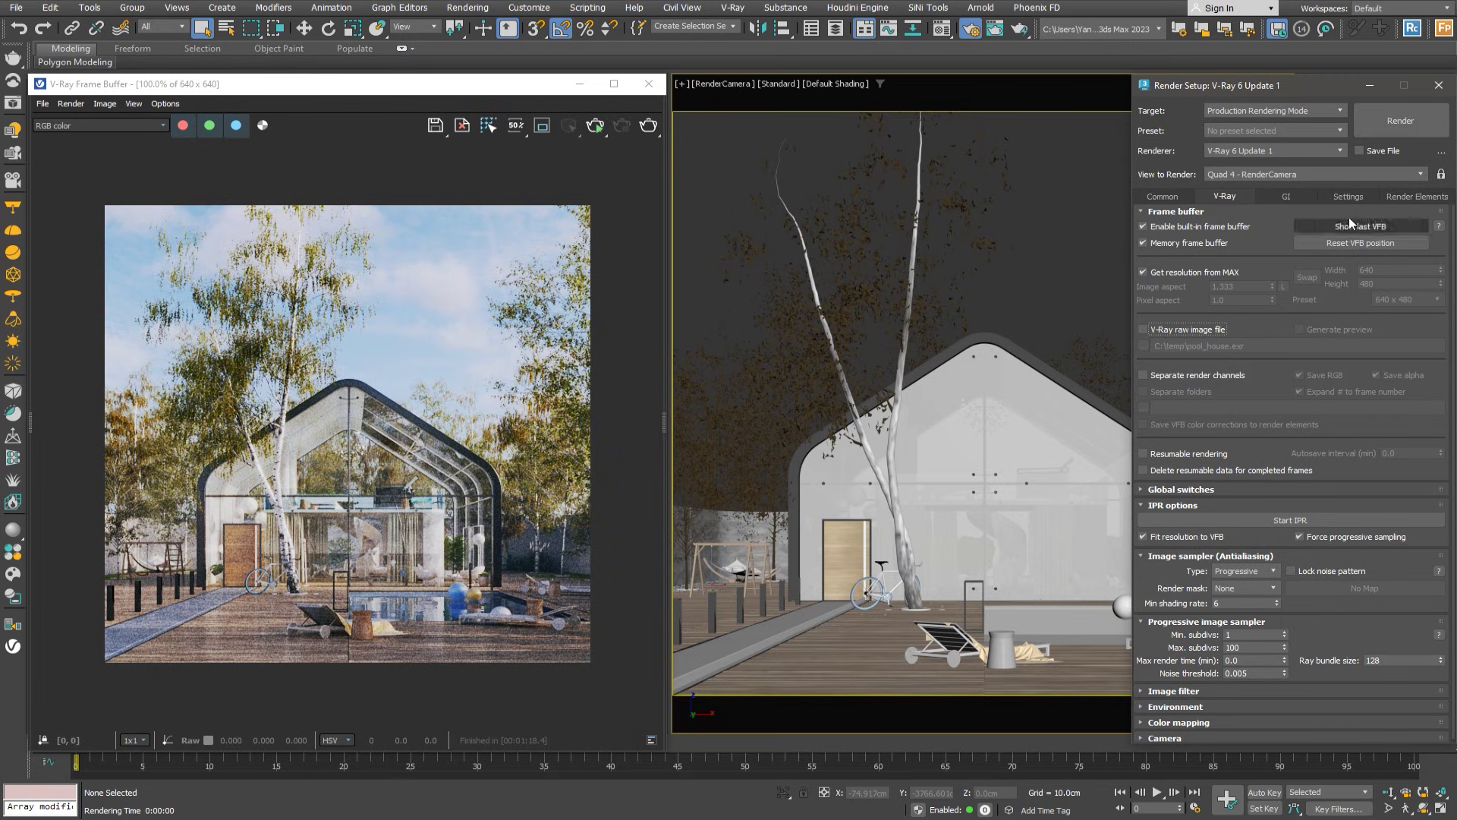
Render the RenderCamera view and inspect the house, trees and pool up close in the frame buffer
left_click(1393, 131)
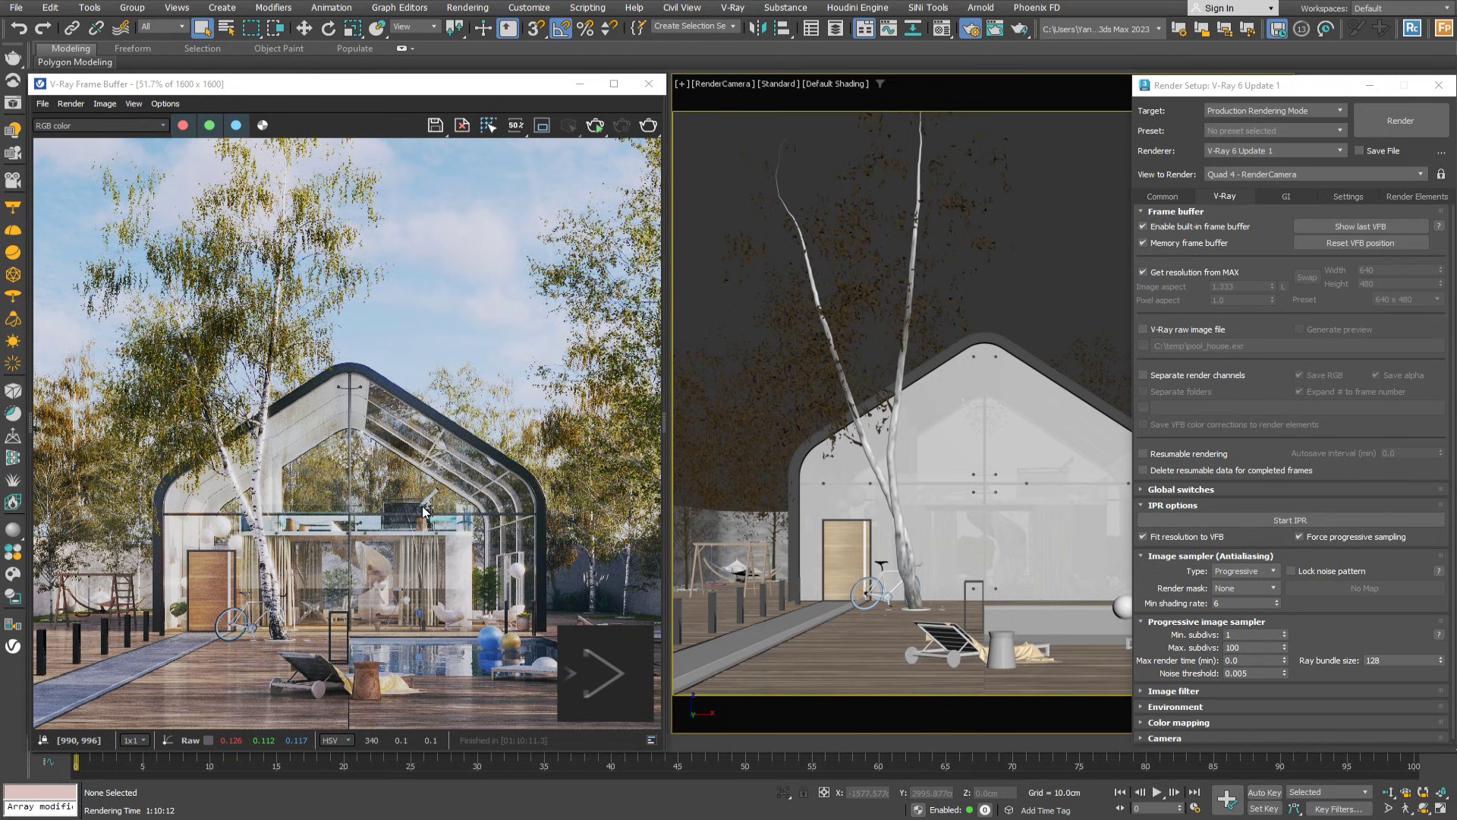
scroll(116, 534, "up", 2)
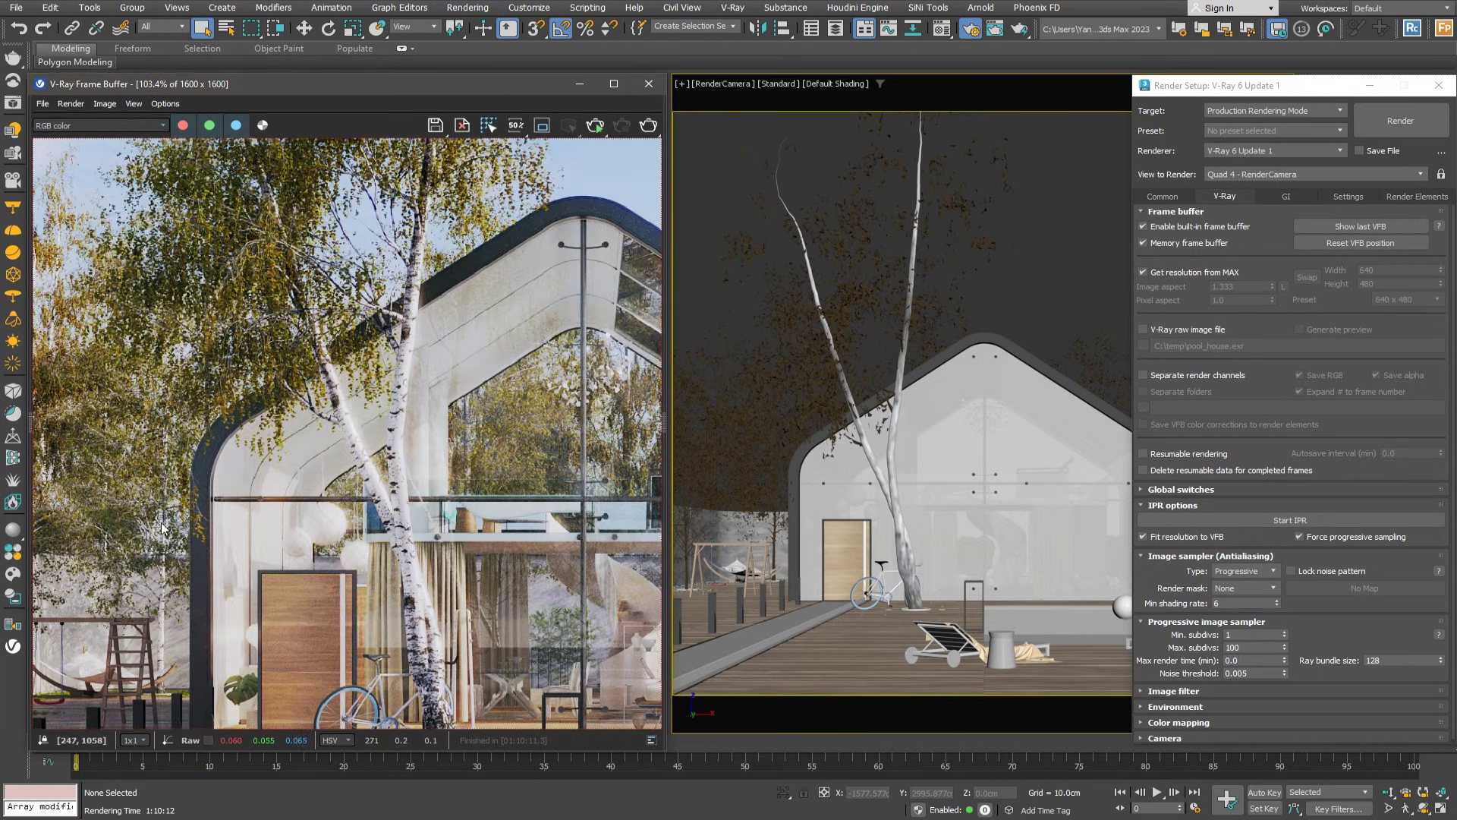
middle_click_drag(384, 608, 102, 501)
middle_click_drag(485, 306, 183, 205)
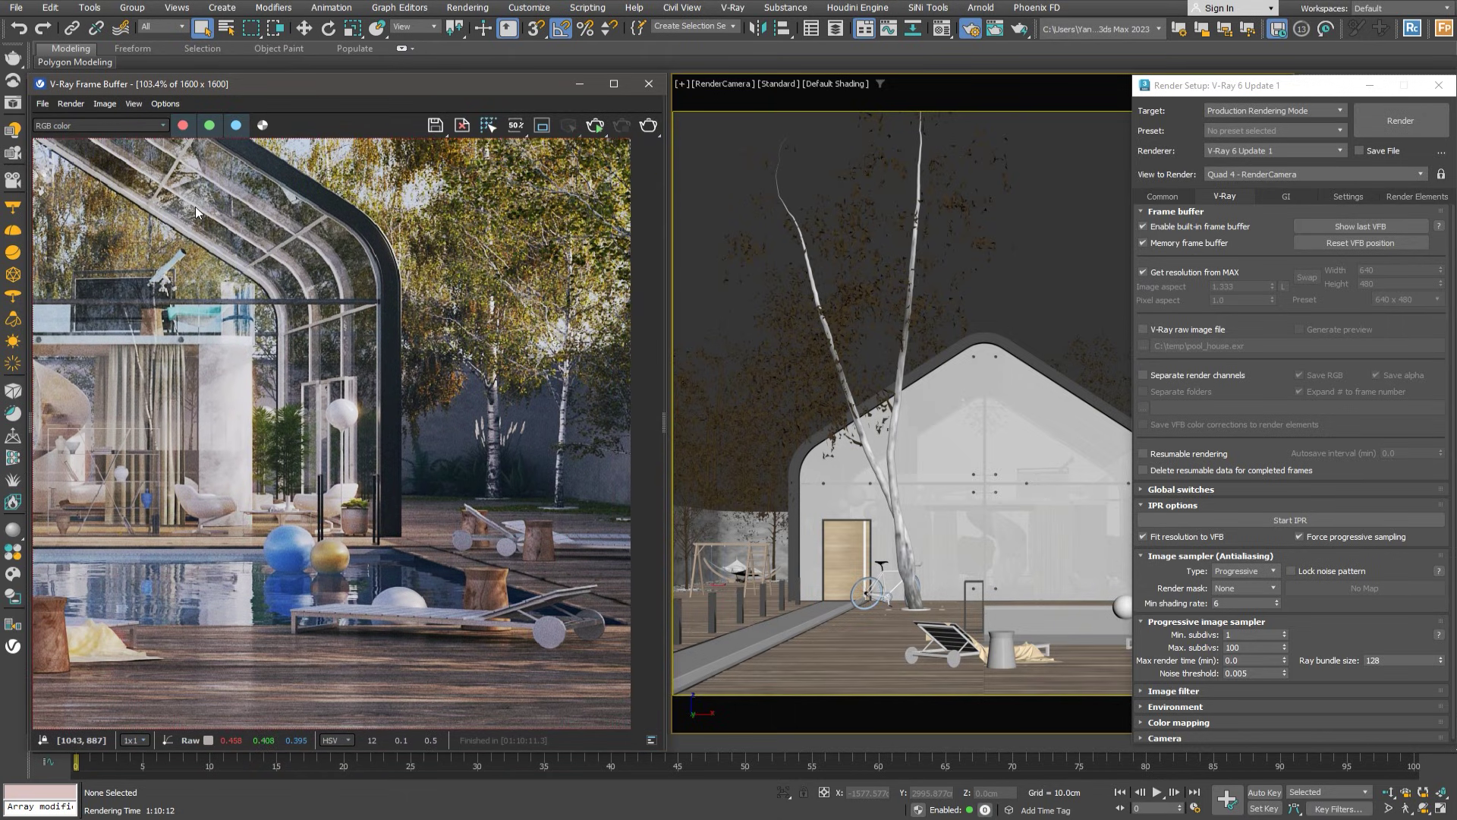
scroll(275, 305, "down", 1)
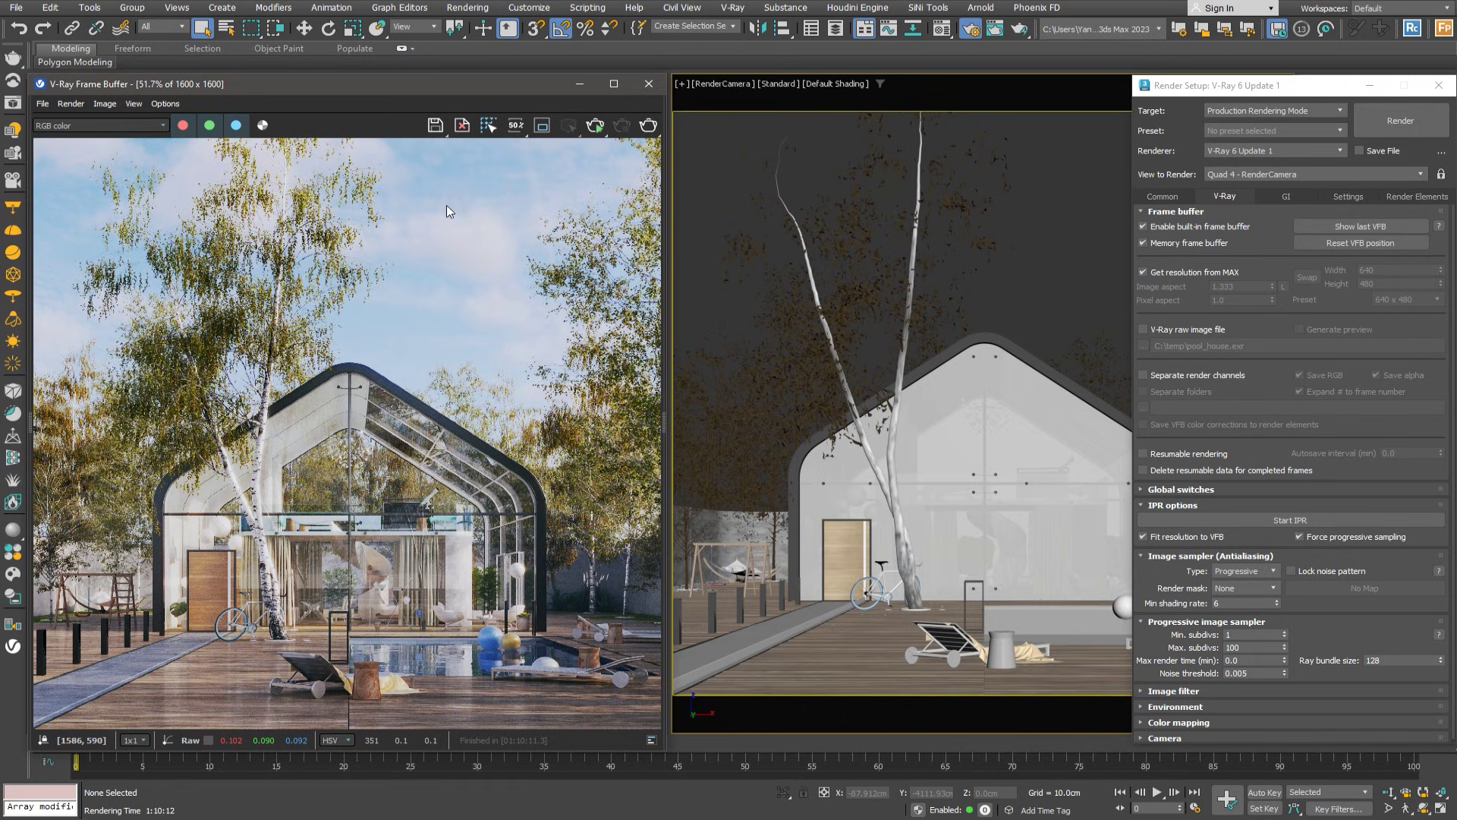
Examine the frame buffer's options for saving the rendered image and its channels
left_click(445, 130)
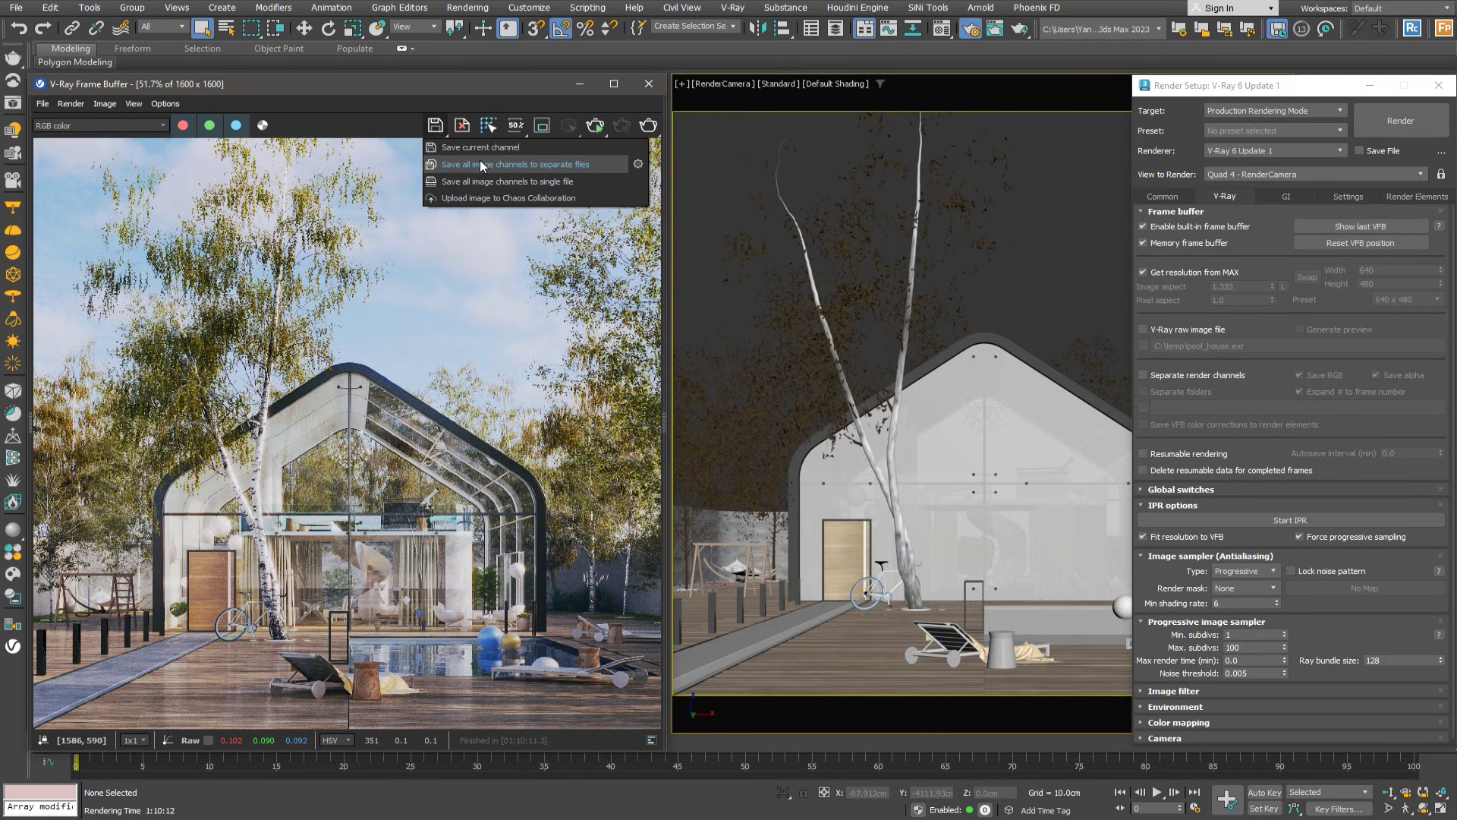
left_click(468, 199)
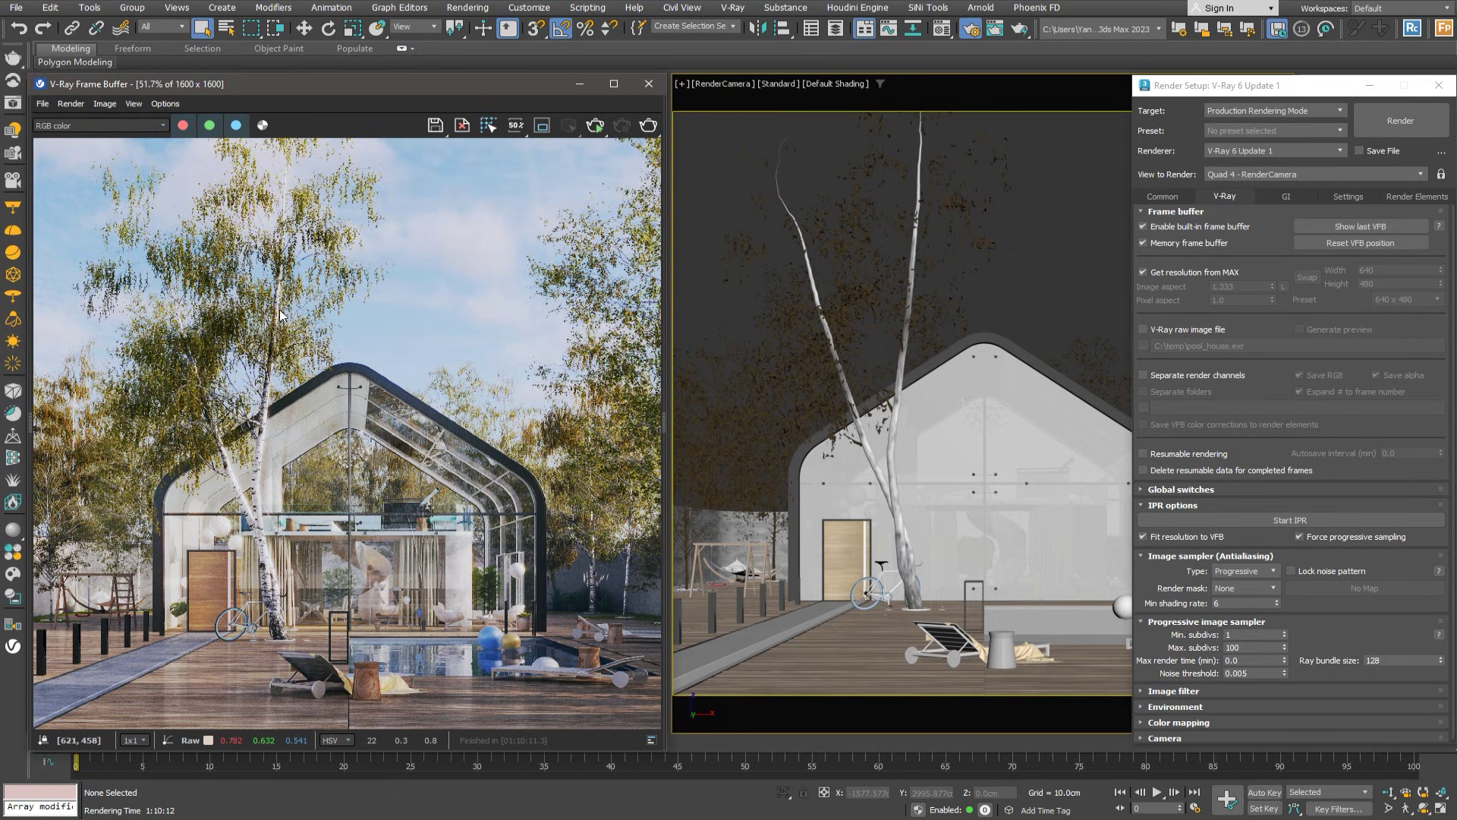
Raise the progressive image sampler's noise threshold to 0.015
left_click(1251, 673)
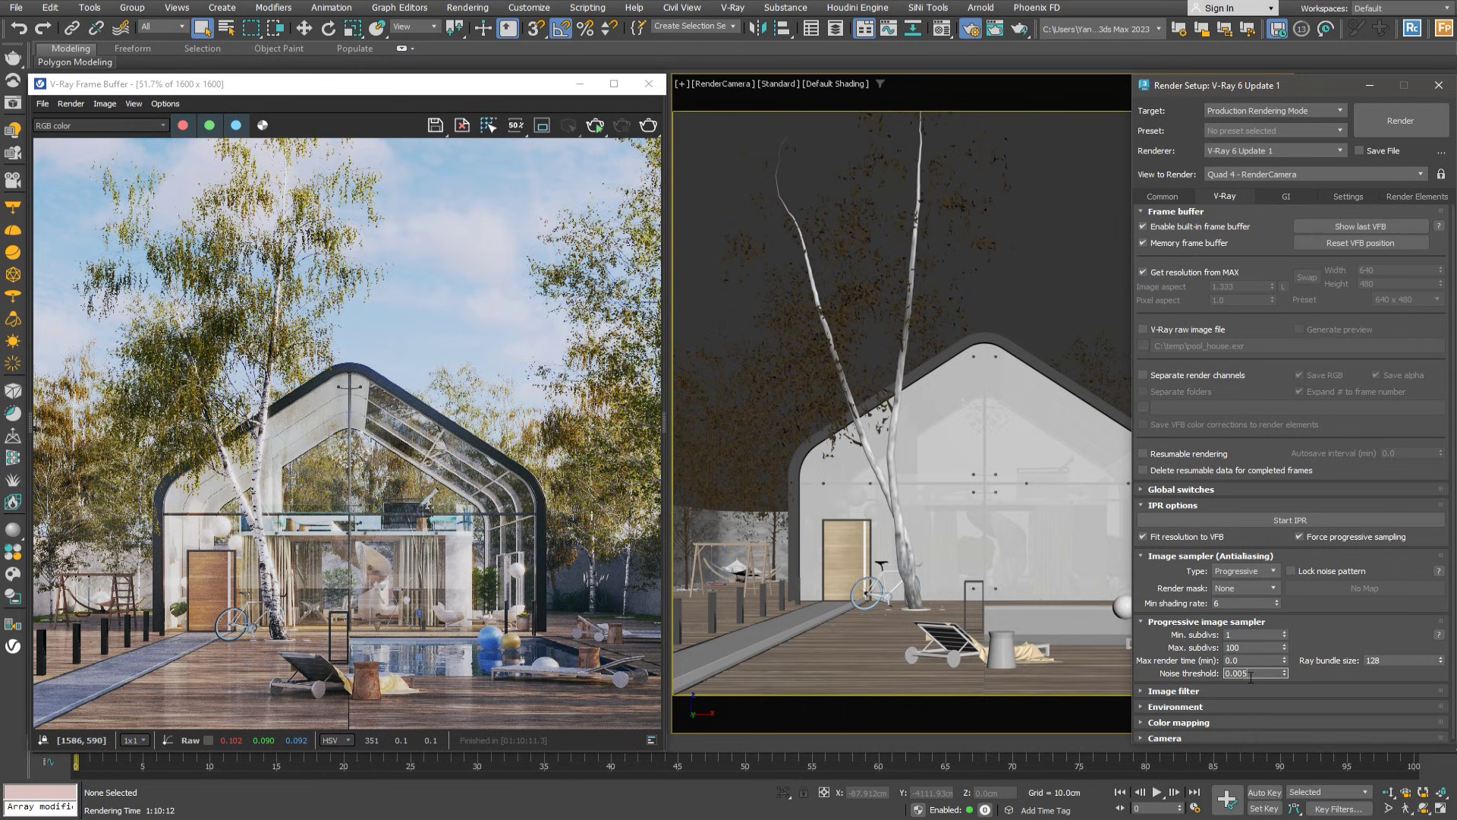
left_click_drag(1248, 674, 1240, 675)
Add a VRayDenoiser render element with the default V-Ray denoiser engine
left_click(1410, 198)
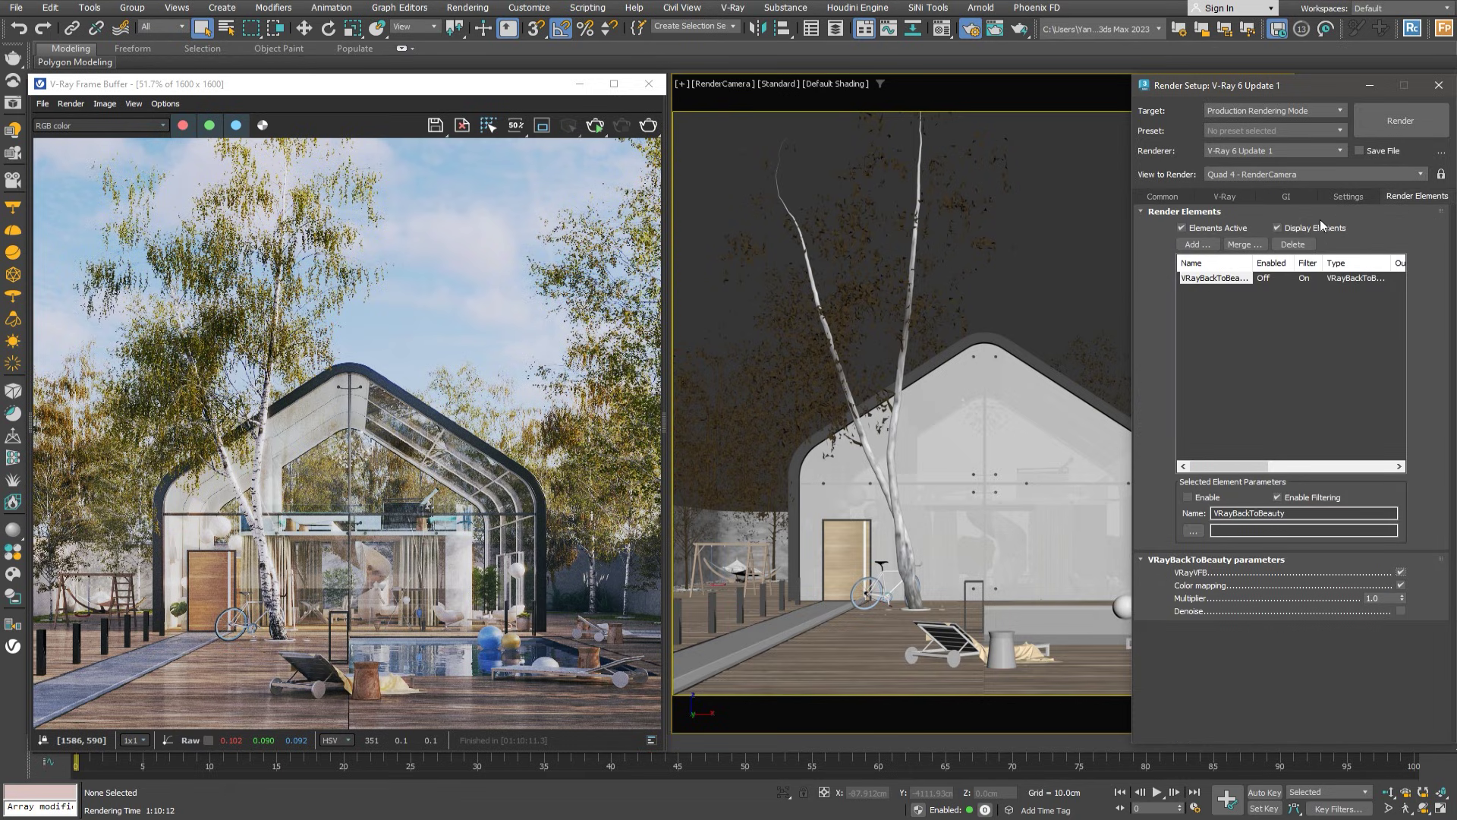
left_click(1198, 244)
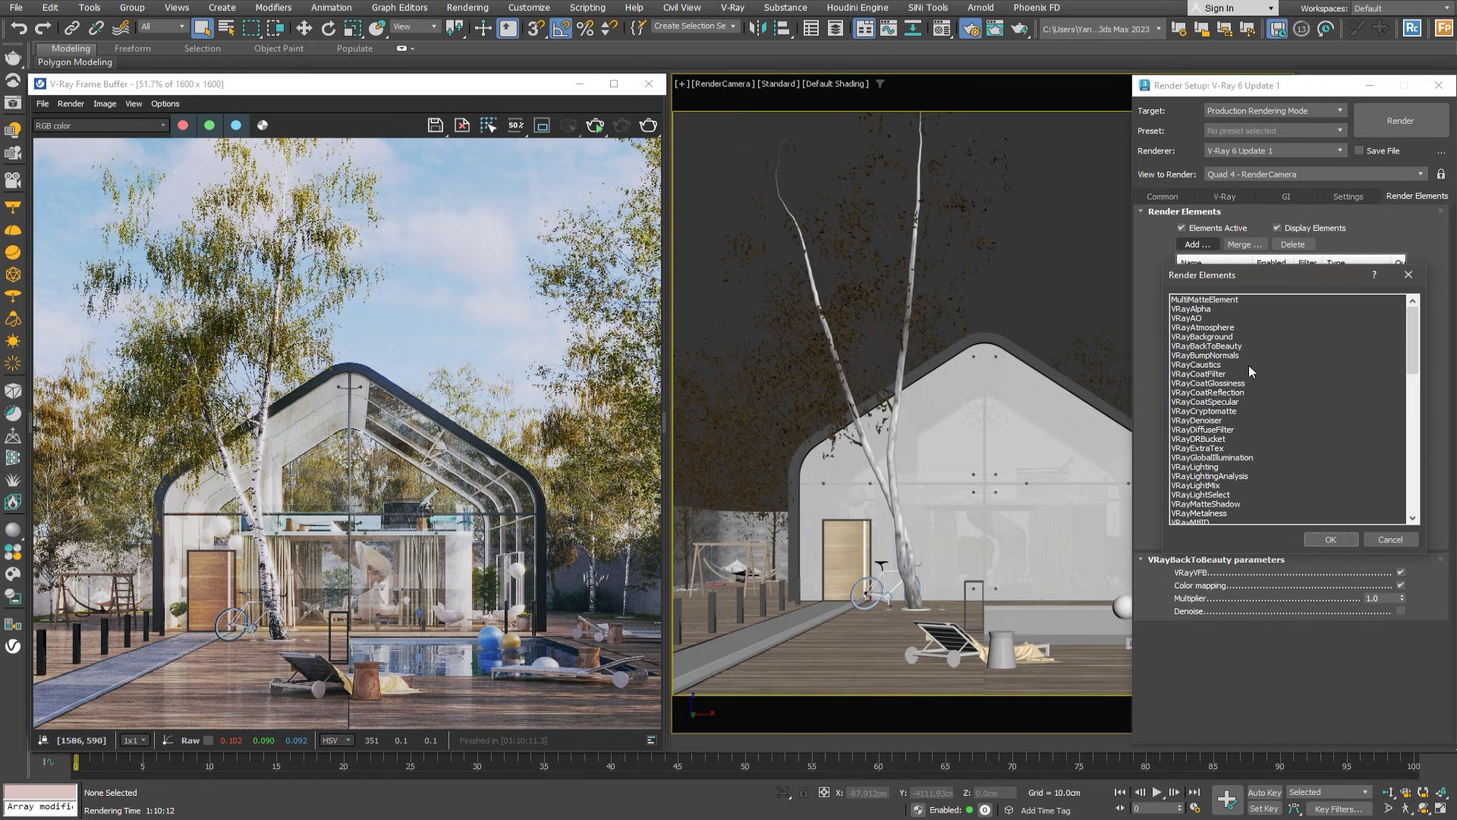
left_click(1212, 421)
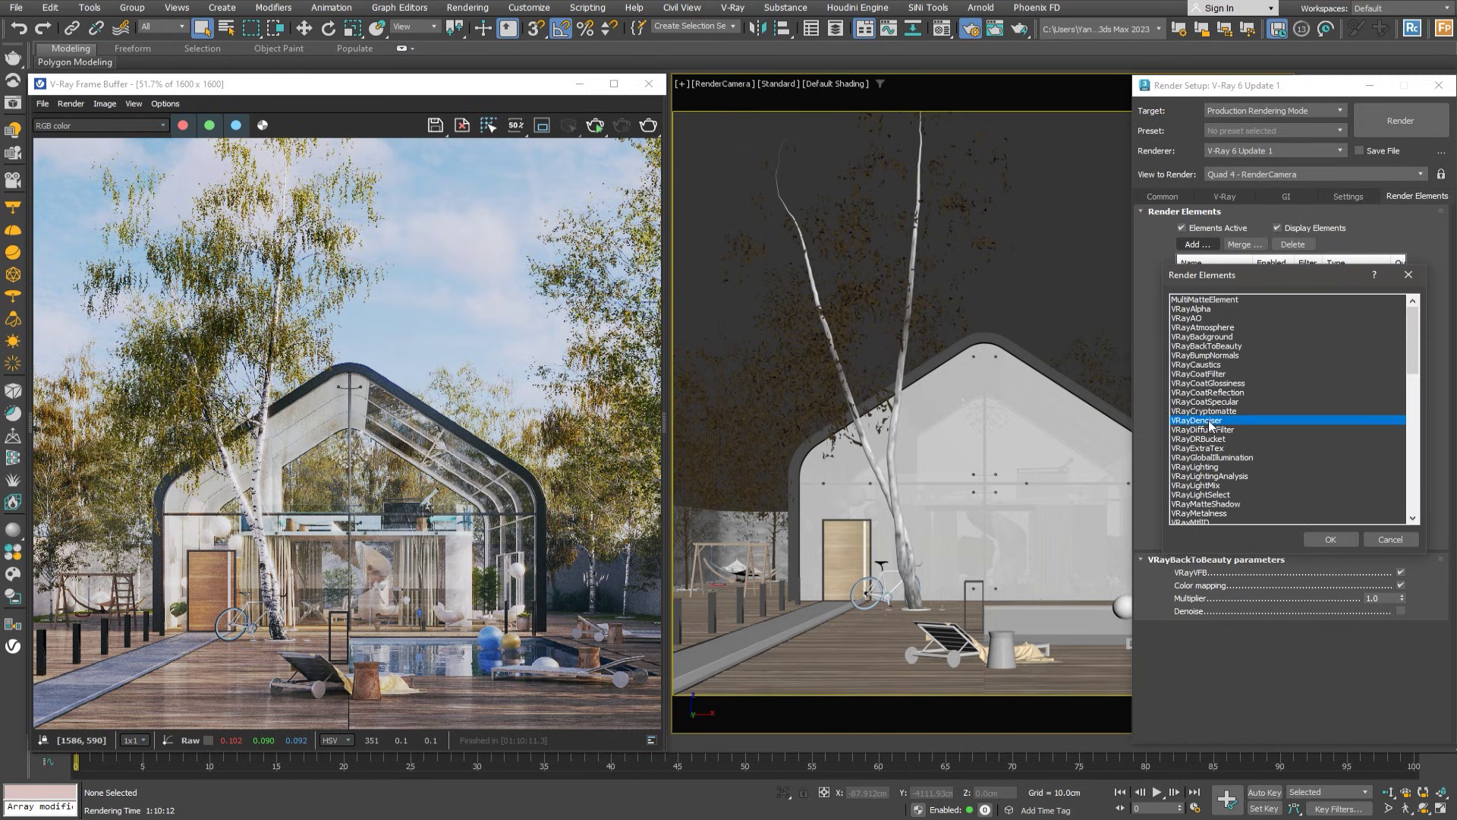
left_click(1330, 539)
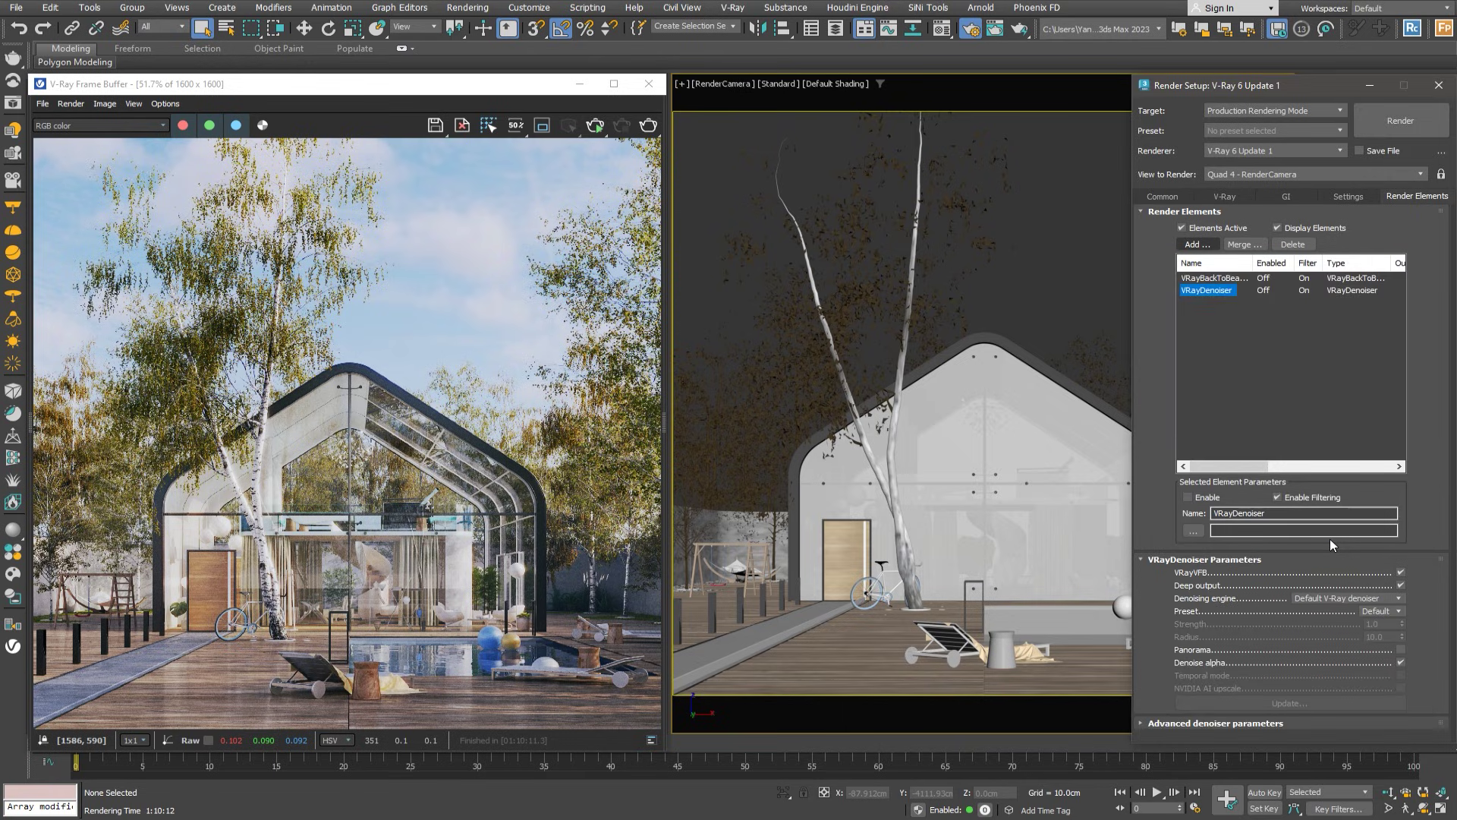
Render the camera view again with the denoiser and inspect the entrance and bicycle area in detail
left_click(1401, 120)
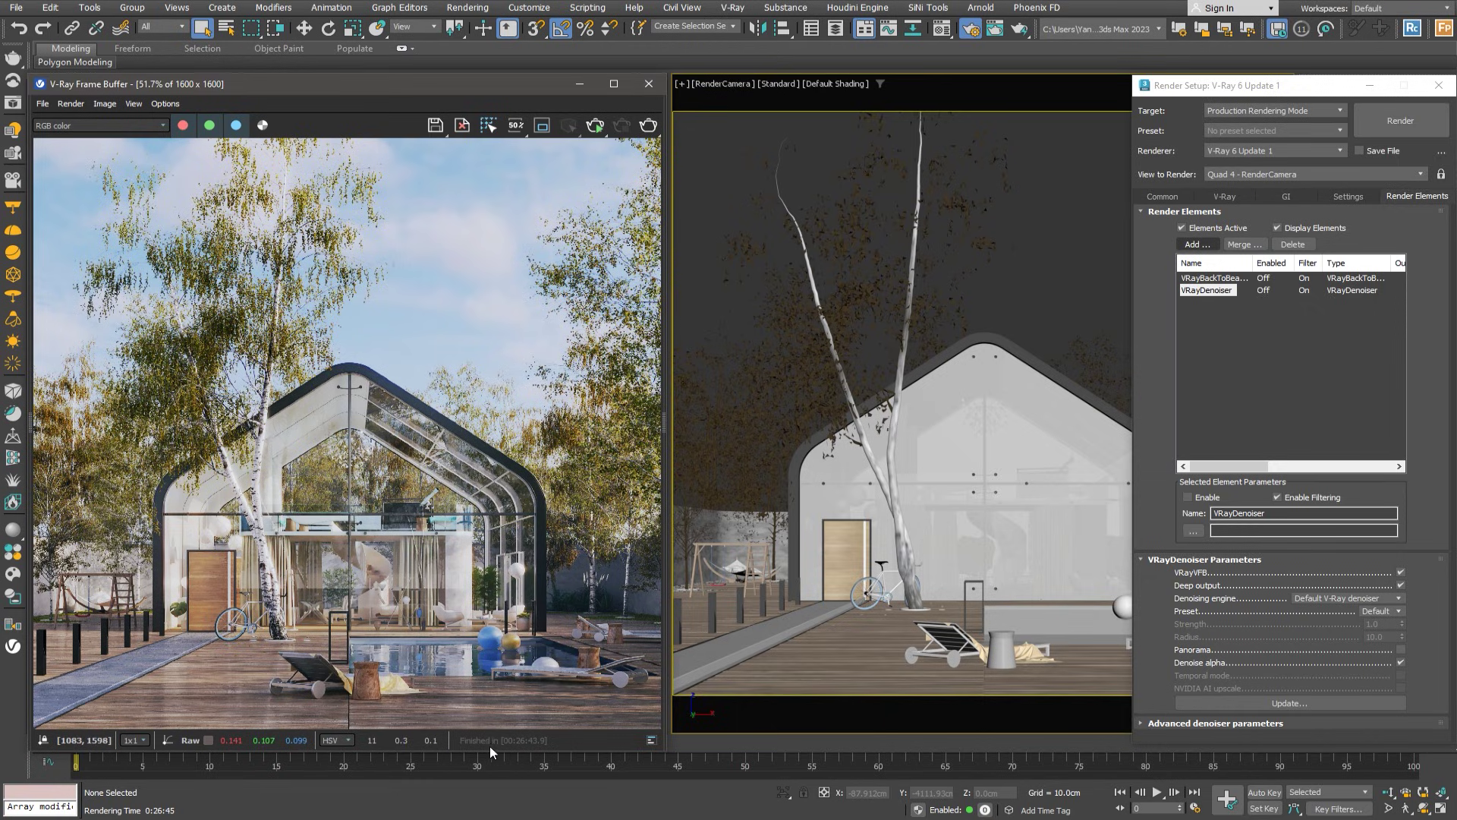
scroll(157, 613, "up", 2)
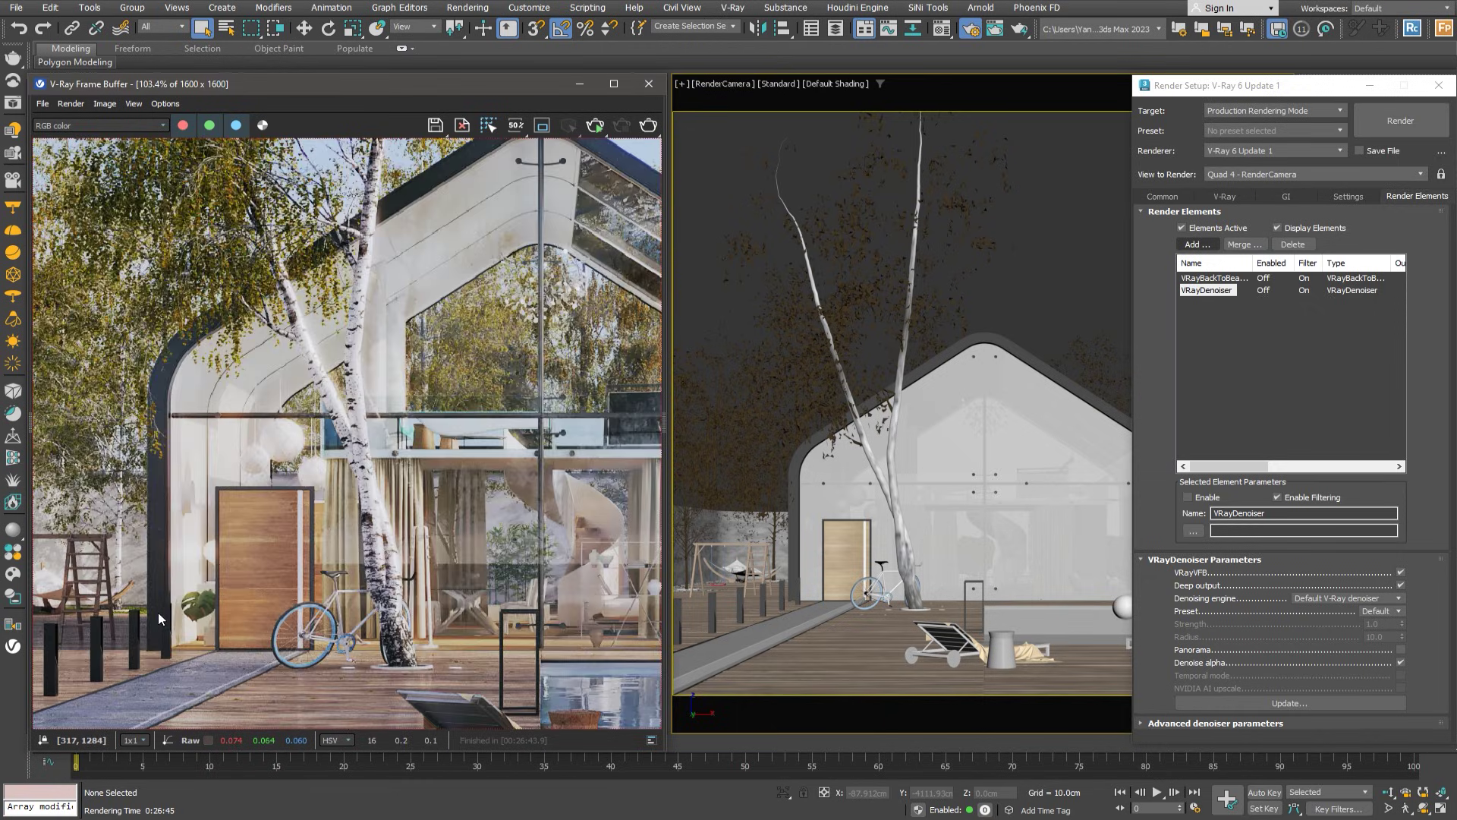
left_click_drag(166, 609, 183, 432)
left_click_drag(535, 572, 526, 367)
scroll(525, 367, "down", 2)
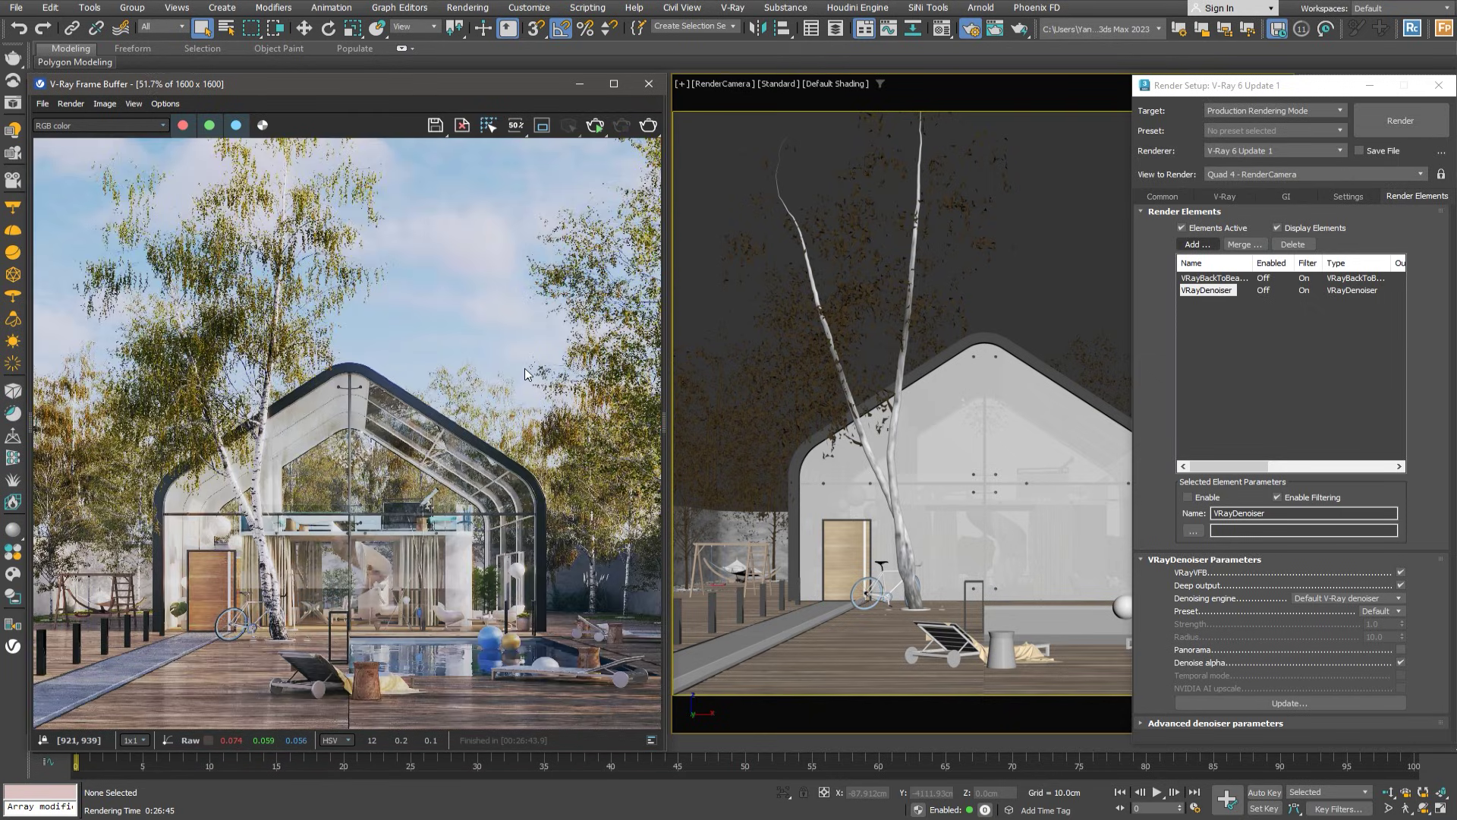
Switch the image sampler type from Progressive to Bucket
left_click(1230, 195)
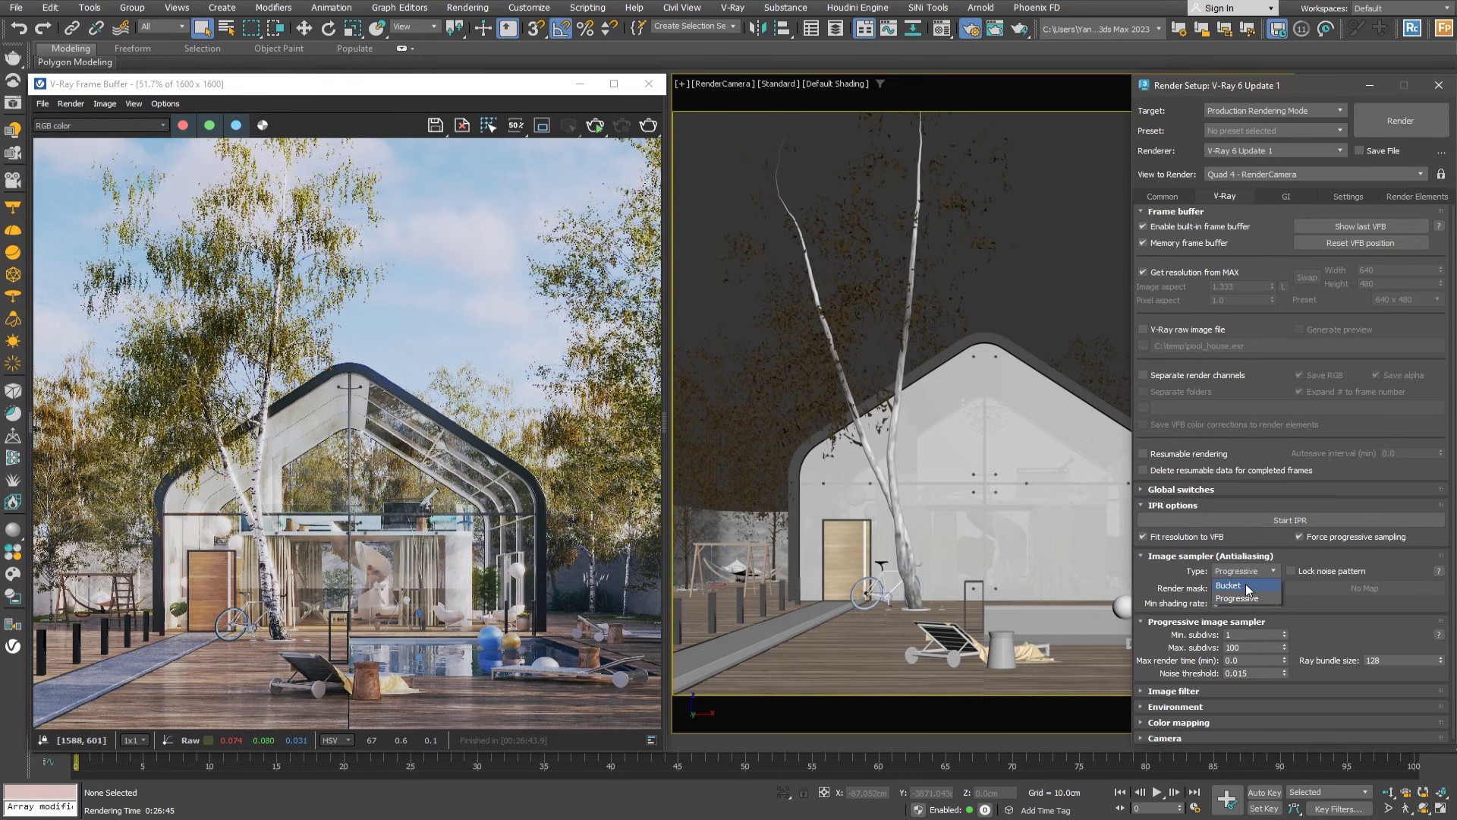
left_click(1246, 586)
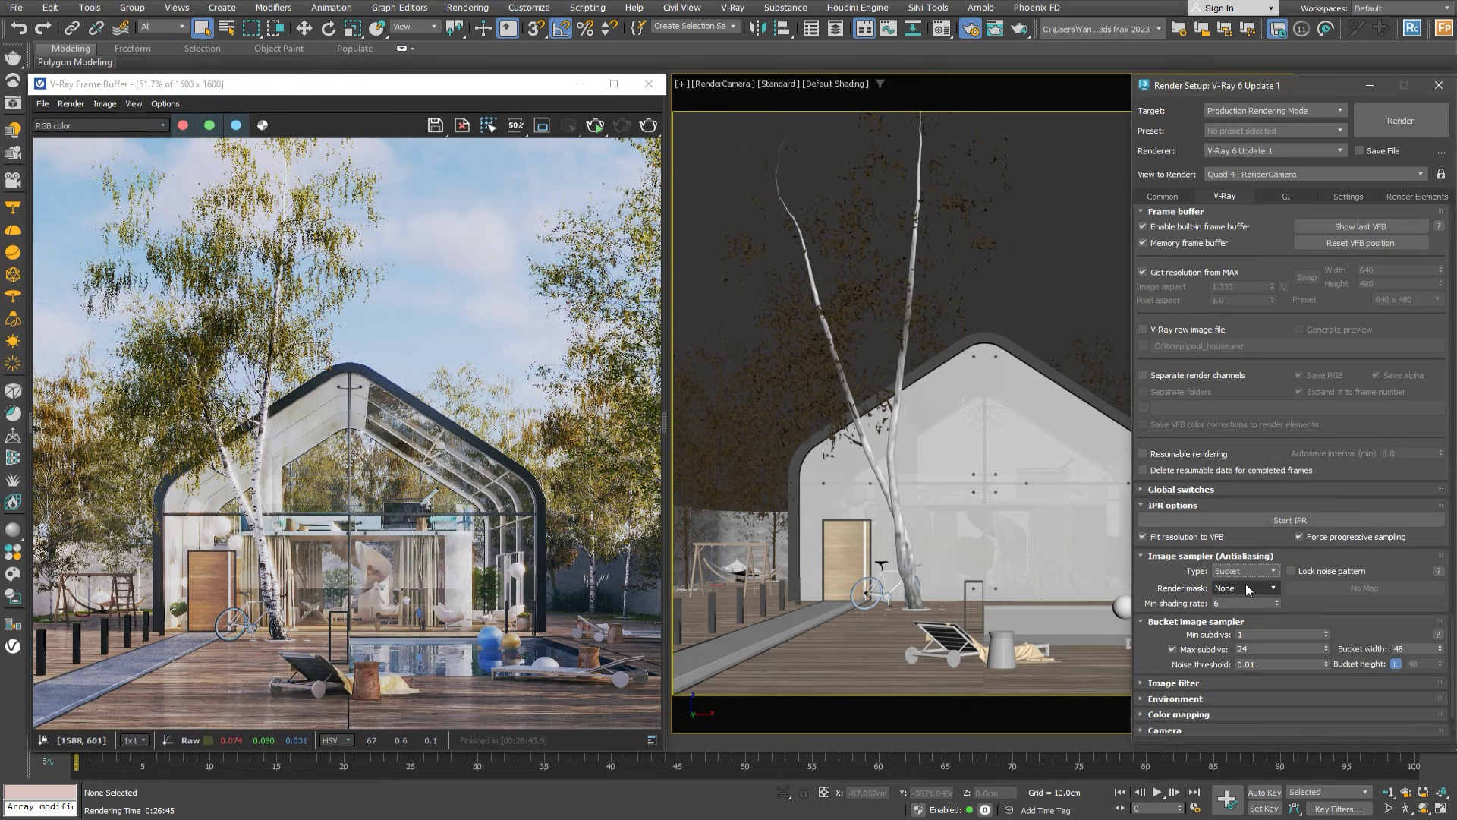
Try a 0.004 noise threshold for the bucket sampler, enter 24 max subdivs, and set the bucket width to 24
double_click(1263, 648)
left_click(1264, 665)
type(".004")
key("Return")
key("shift+Tab")
type("24")
left_click(1414, 650)
type("24")
Delete the VRayDenoiser render element, start a bucket render of the camera view, and stop it partway
left_click(1418, 198)
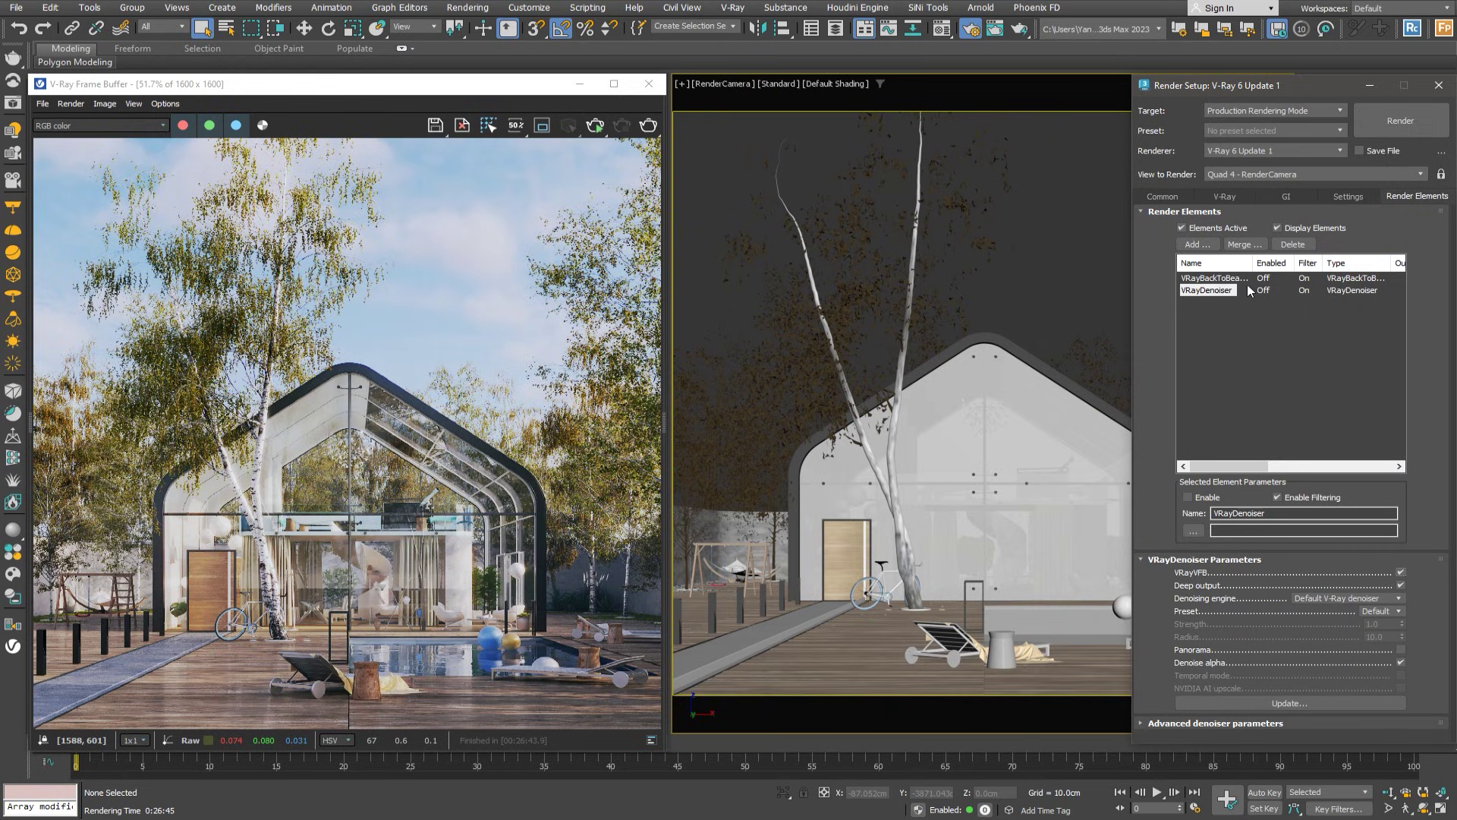
left_click(1222, 291)
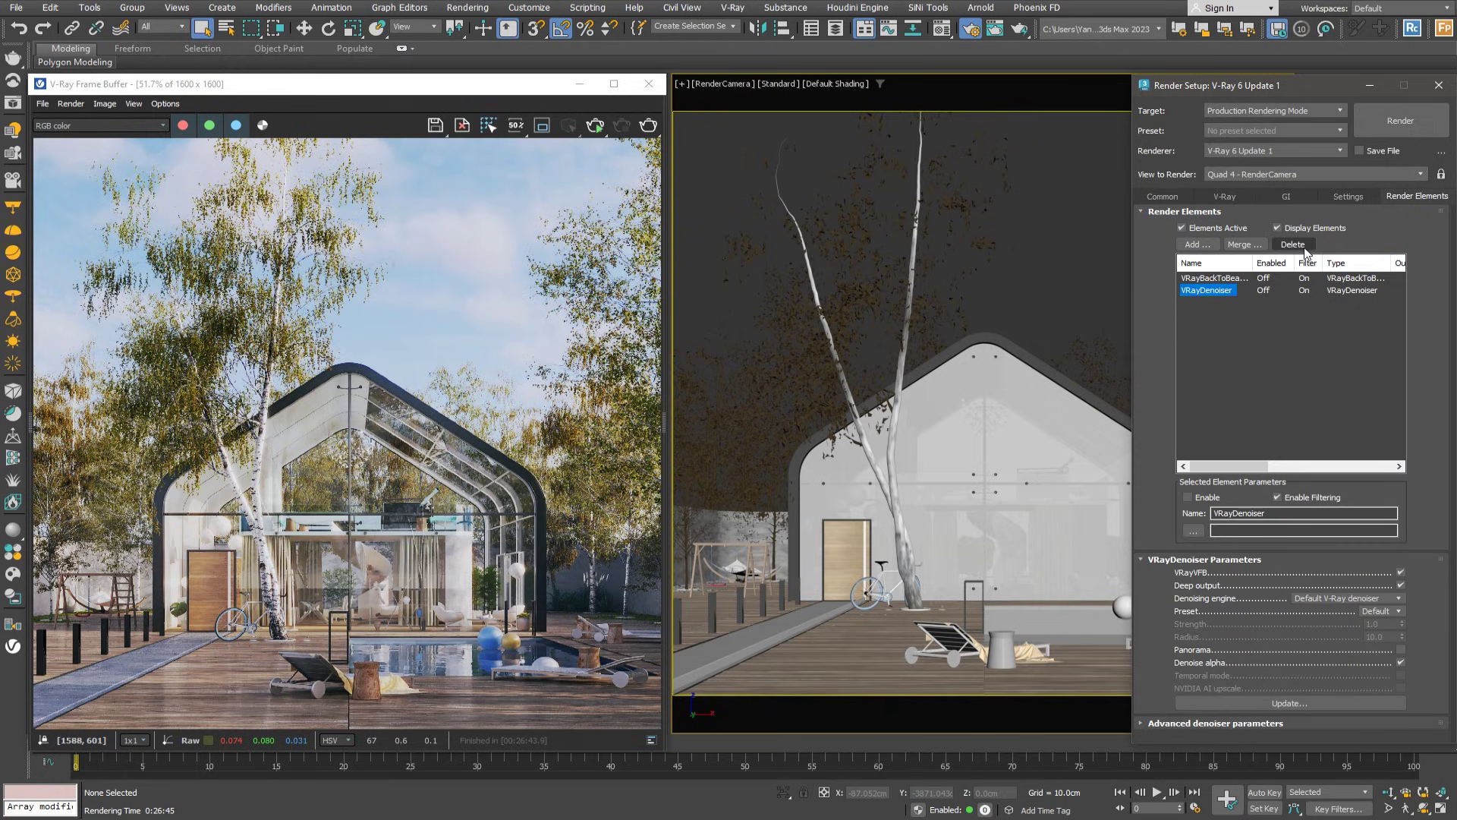
left_click(1292, 244)
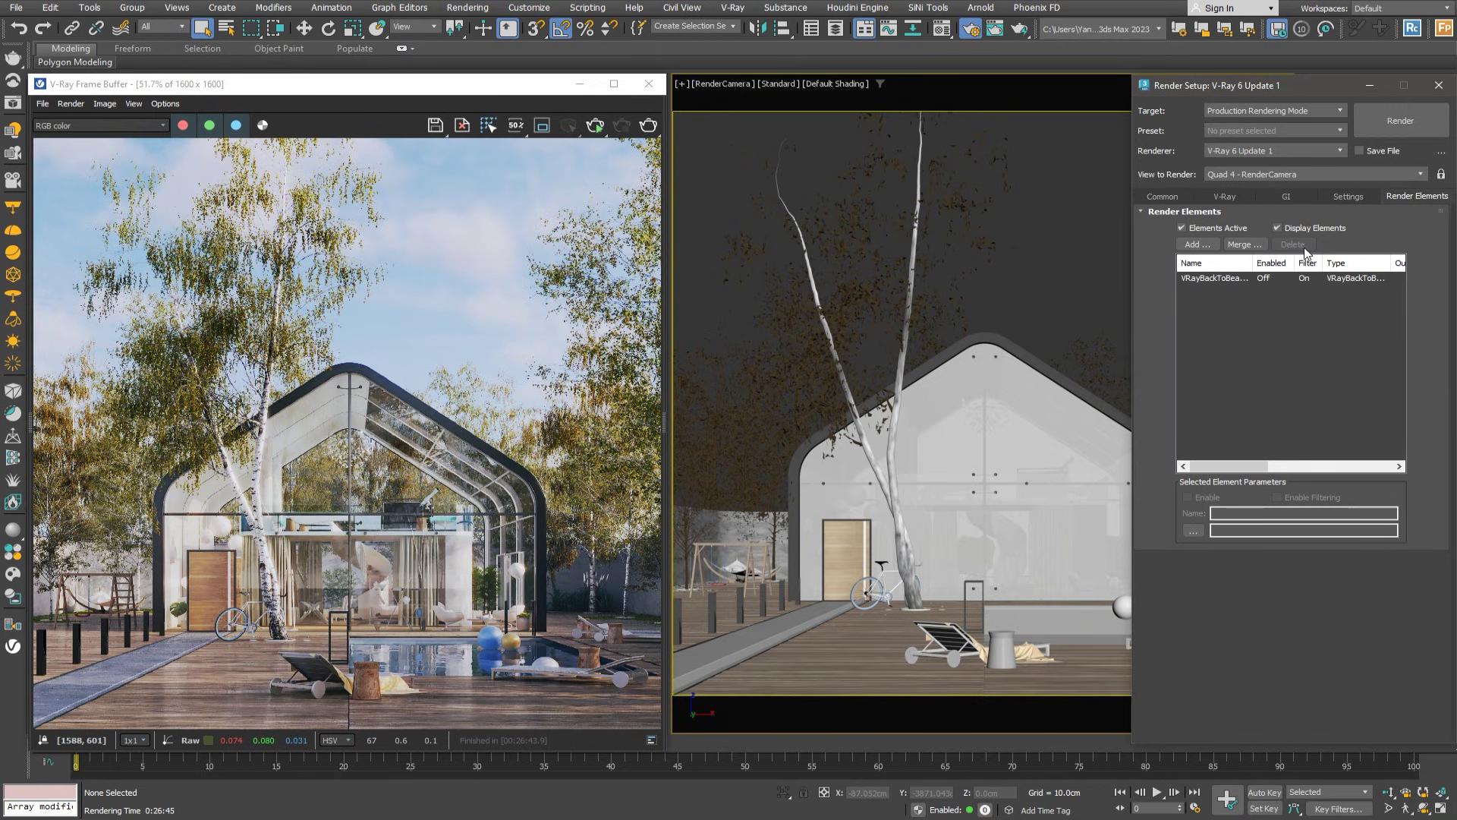
left_click(1392, 120)
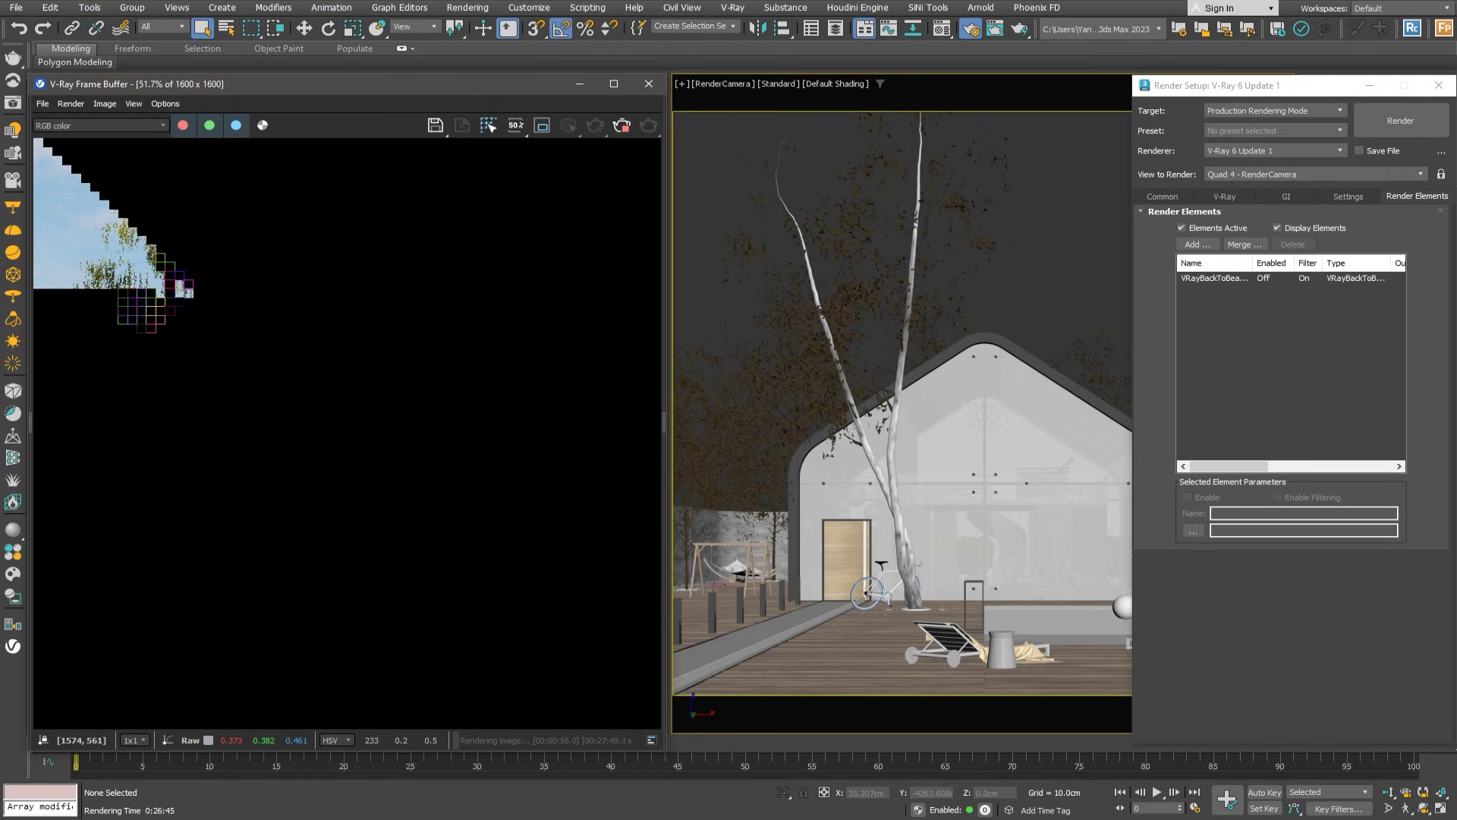
left_click(624, 132)
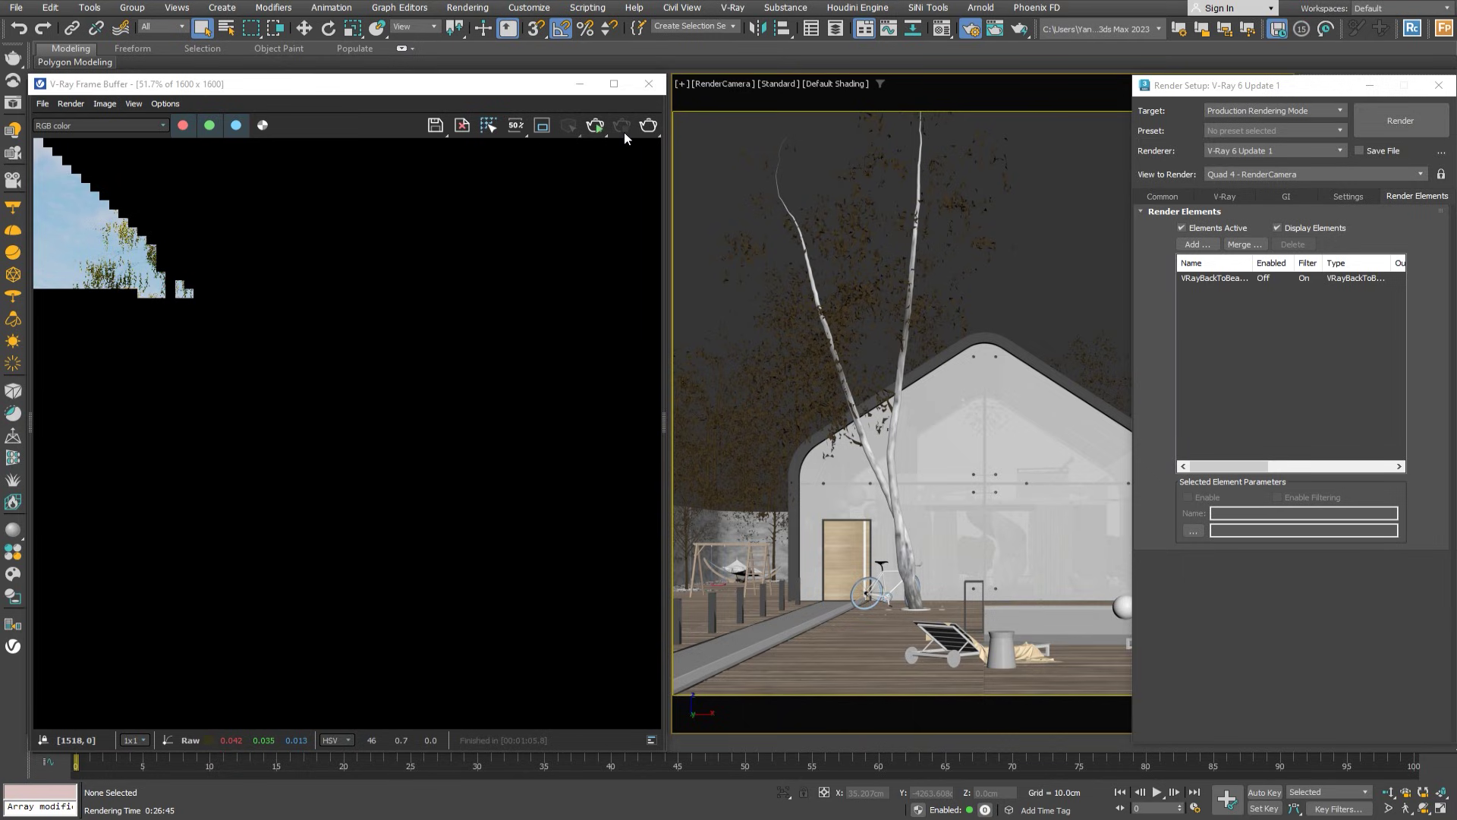
Enable V-Ray distributed rendering on rendernode1, rendernode2 and rendernode3, and resolve the servers
left_click(1362, 198)
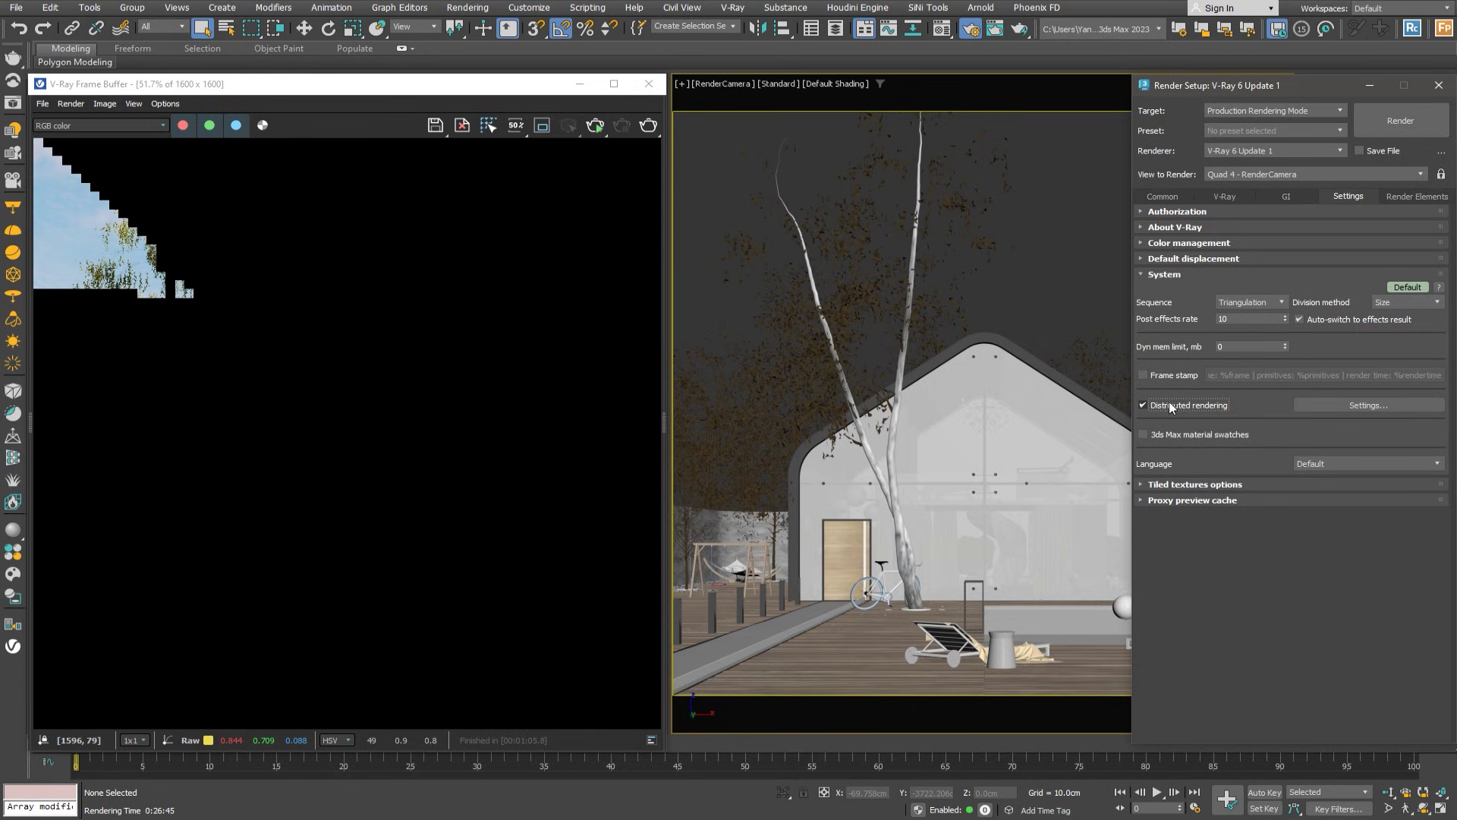
left_click(1329, 403)
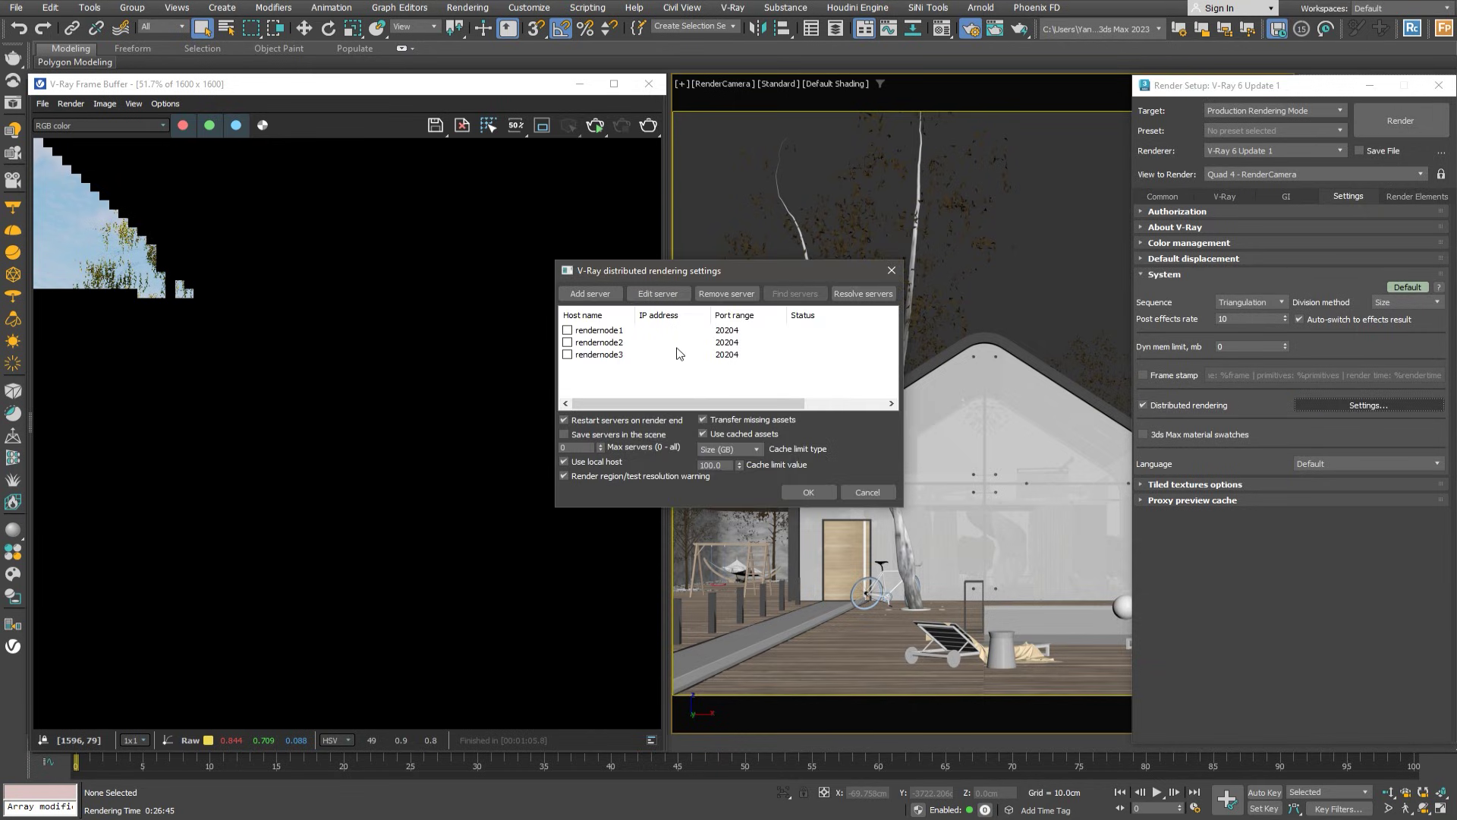
left_click(567, 342)
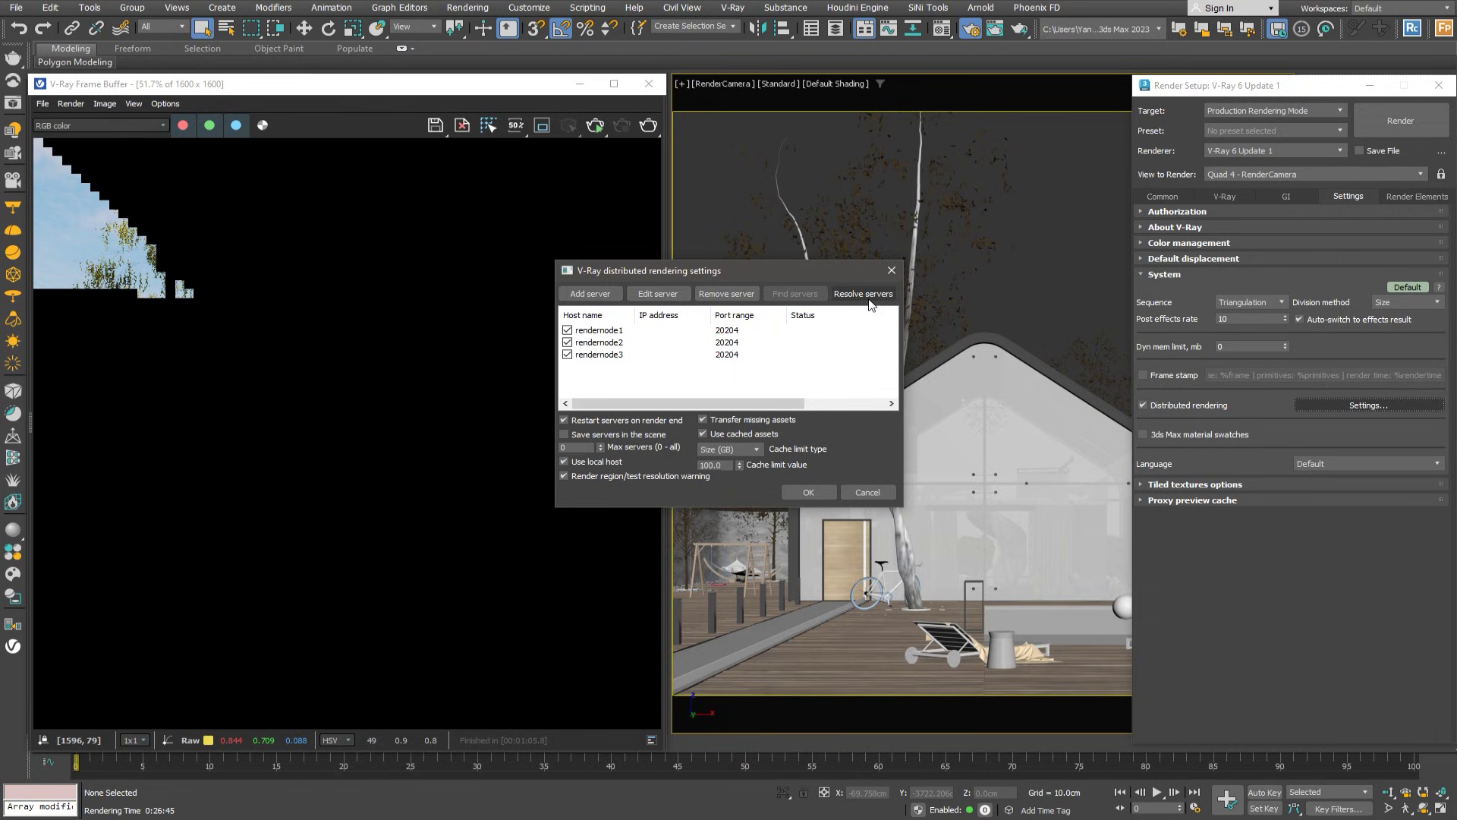
left_click(862, 296)
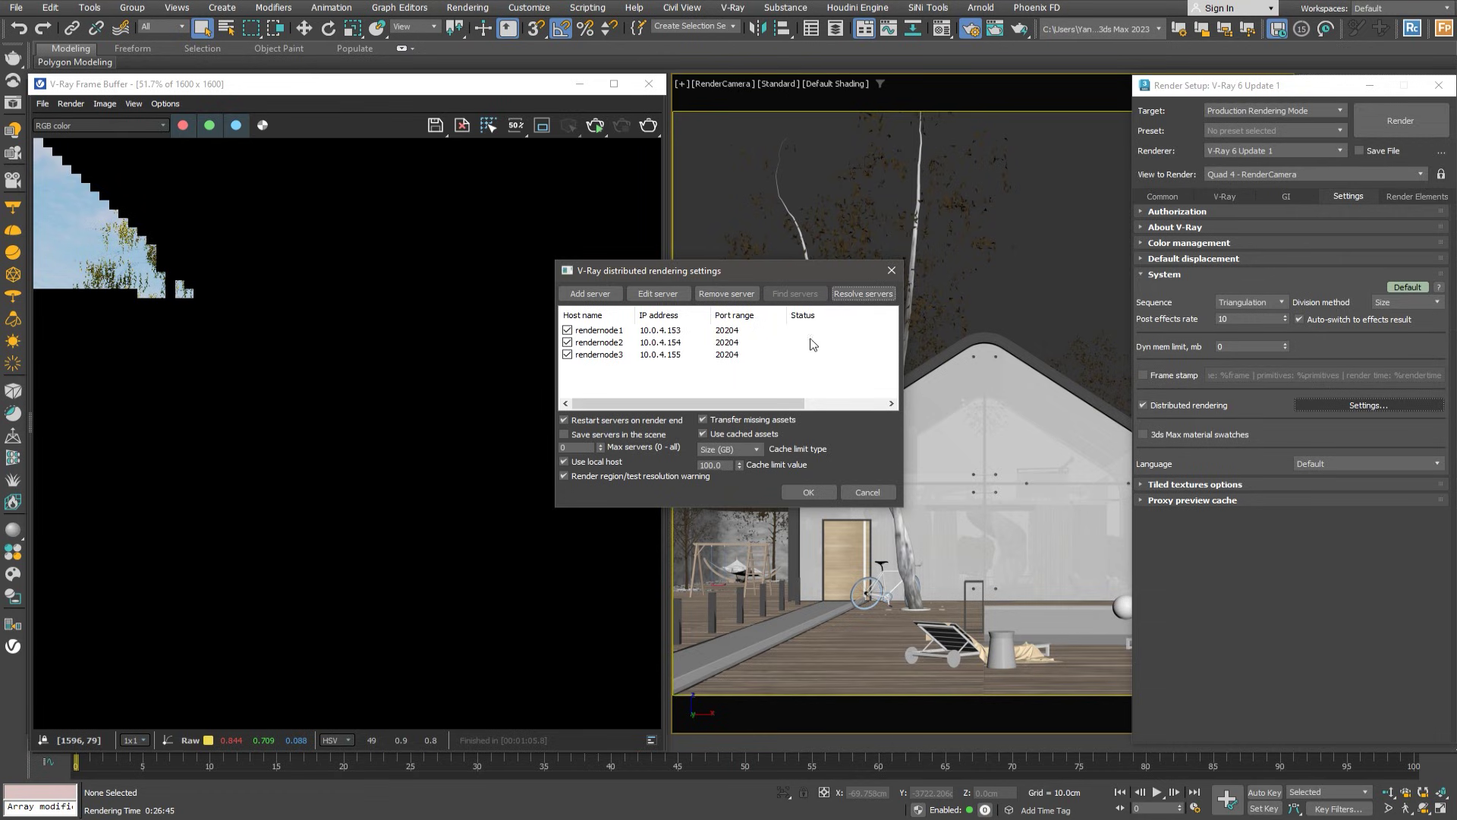
left_click(809, 494)
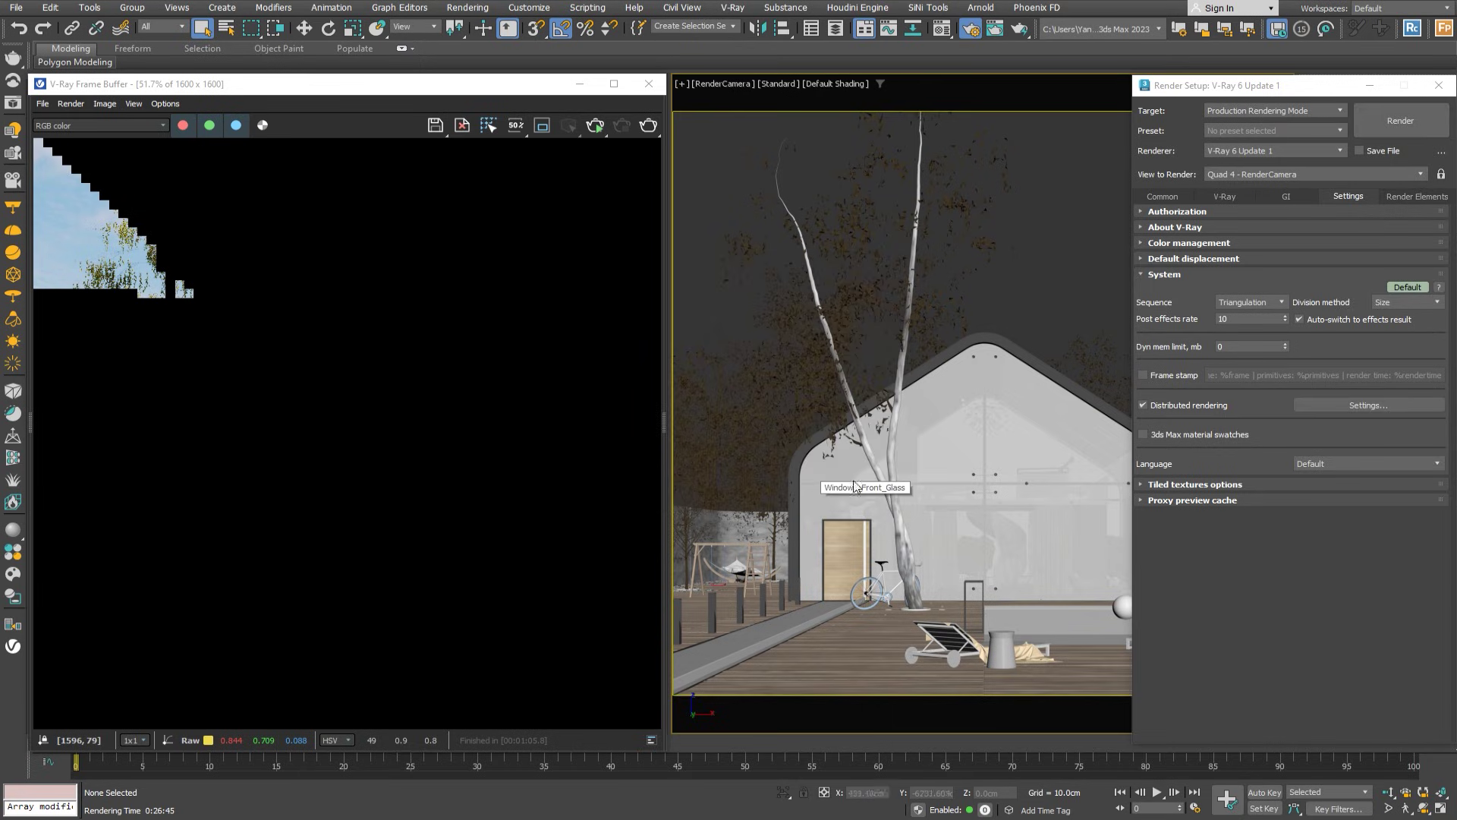
Render the camera view with distributed rendering and inspect the buckets assigned to each machine up close
left_click(1403, 123)
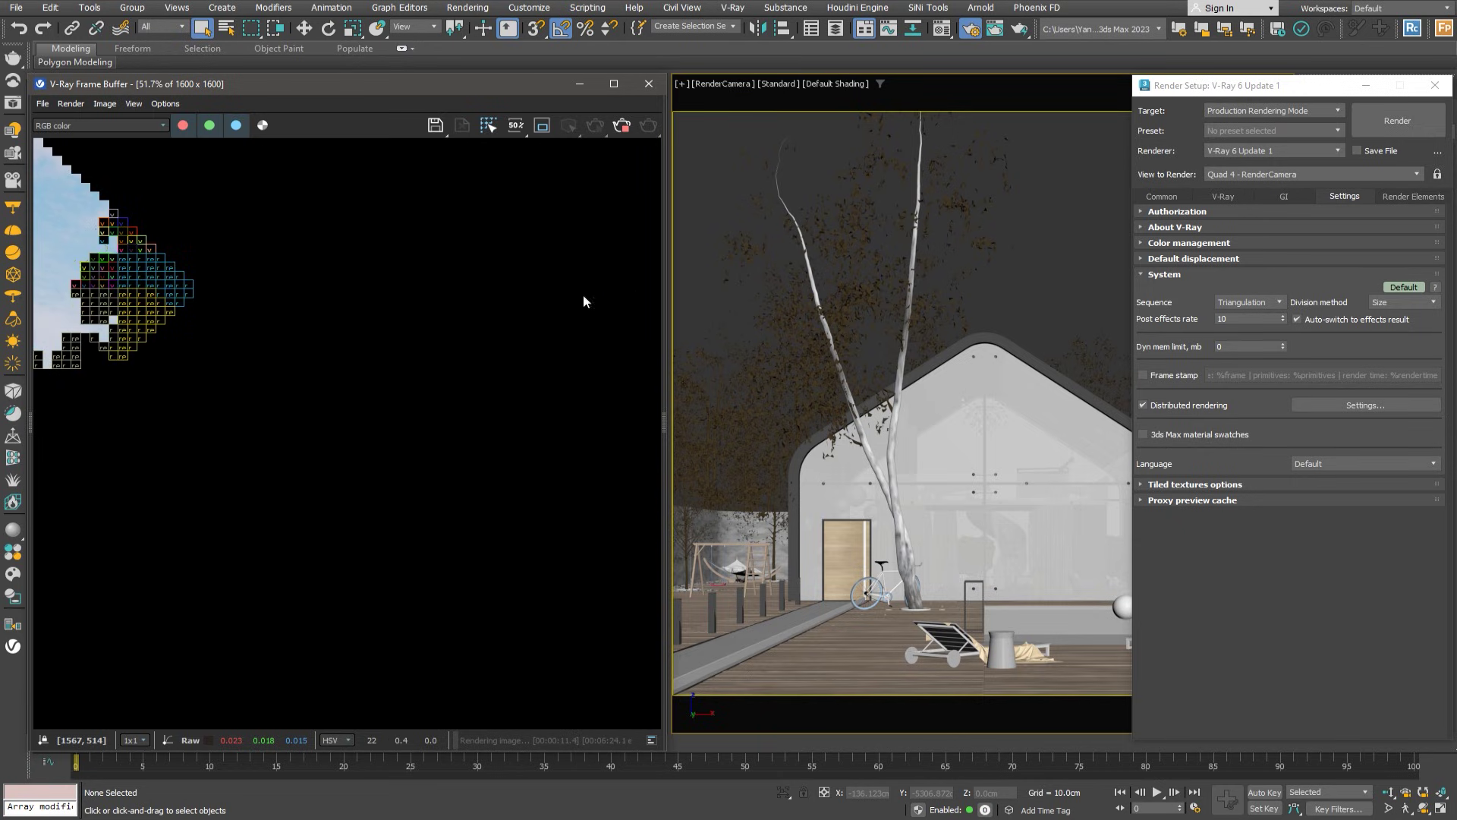
scroll(98, 292, "up", 2)
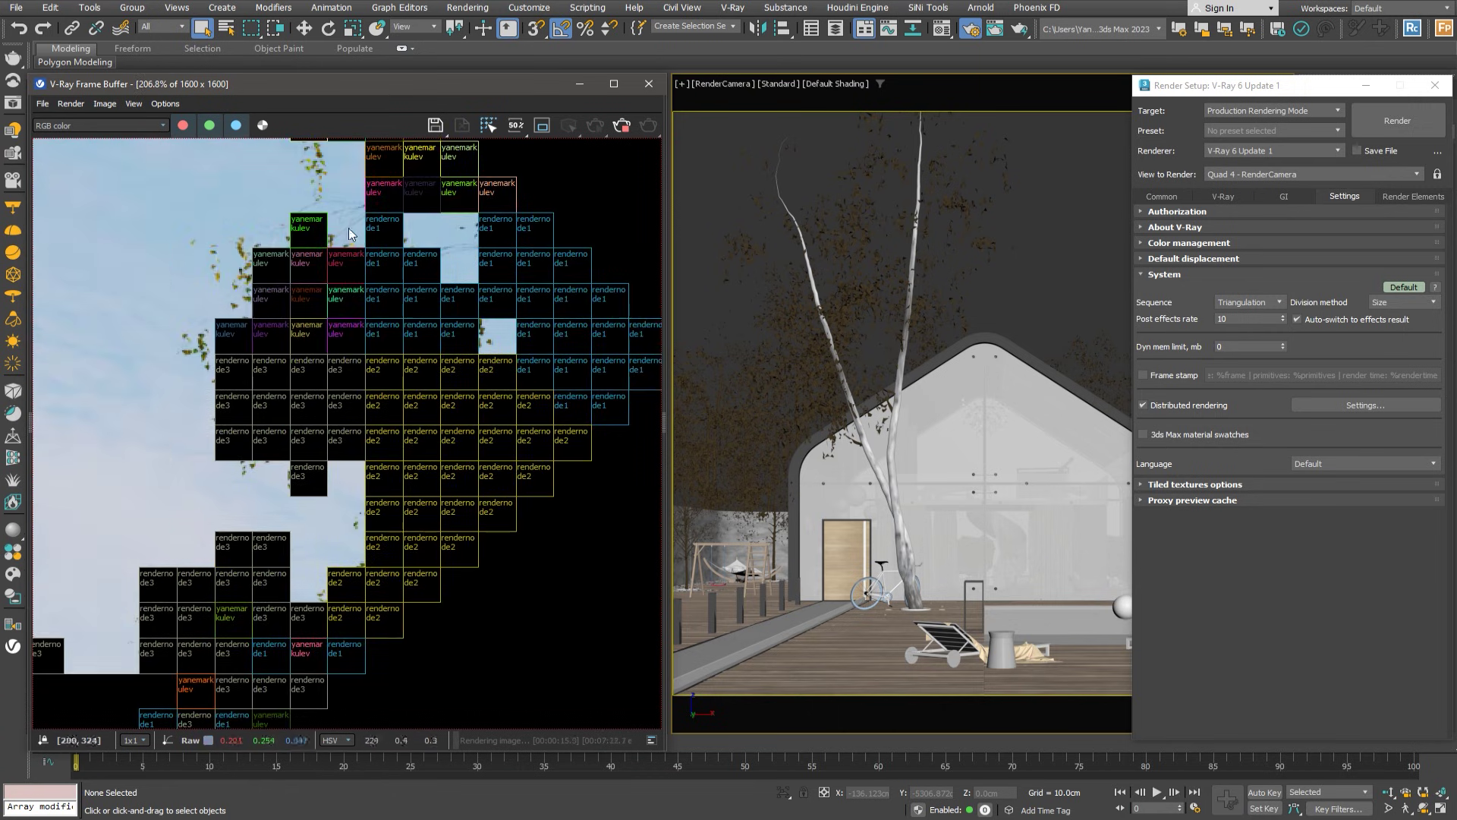
middle_click_drag(208, 585, 370, 461)
scroll(371, 461, "down", 2)
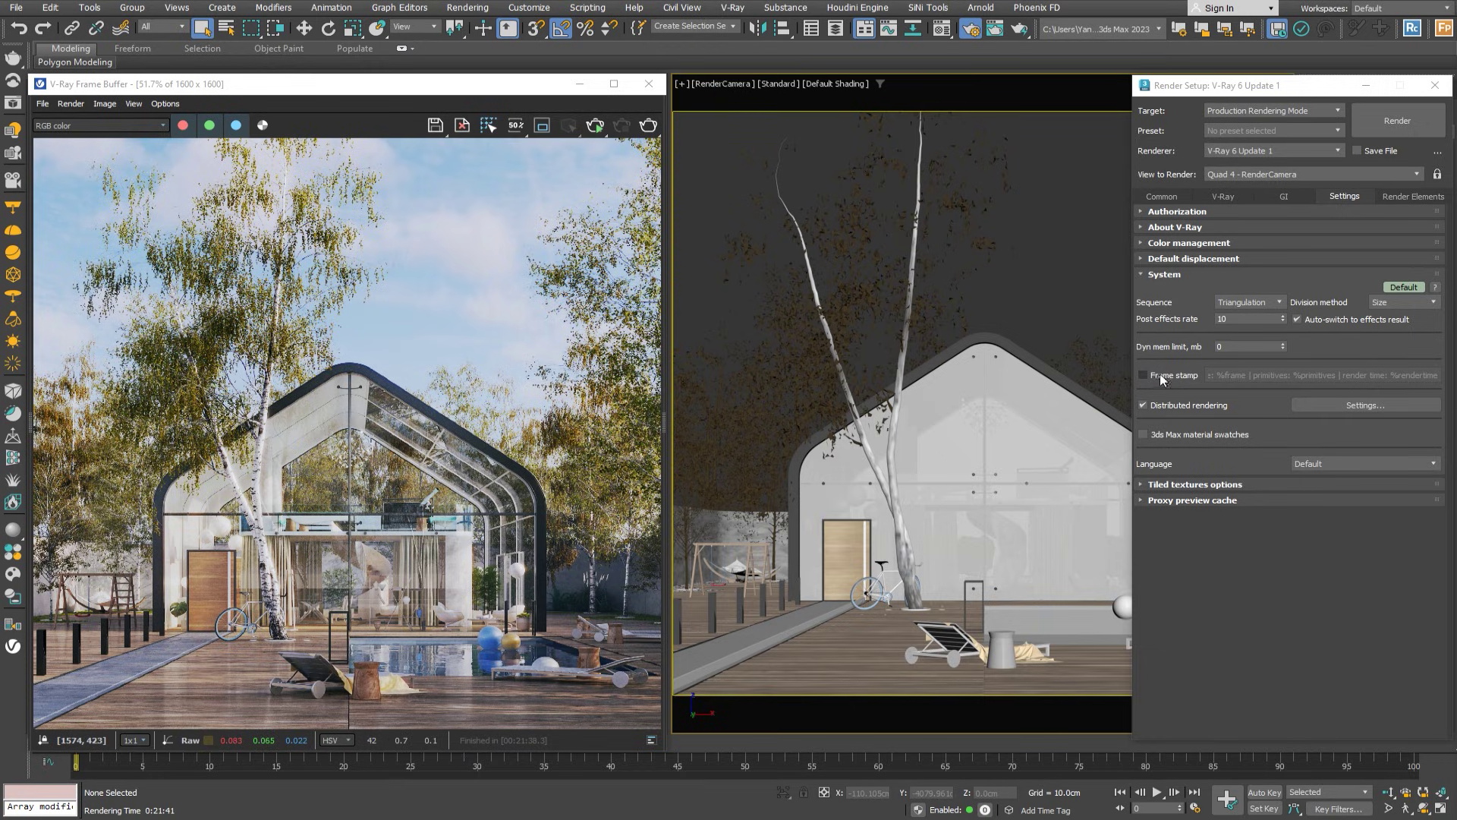
Turn off distributed rendering and analyze the scene for export to Chaos Cloud rendering
left_click(1210, 404)
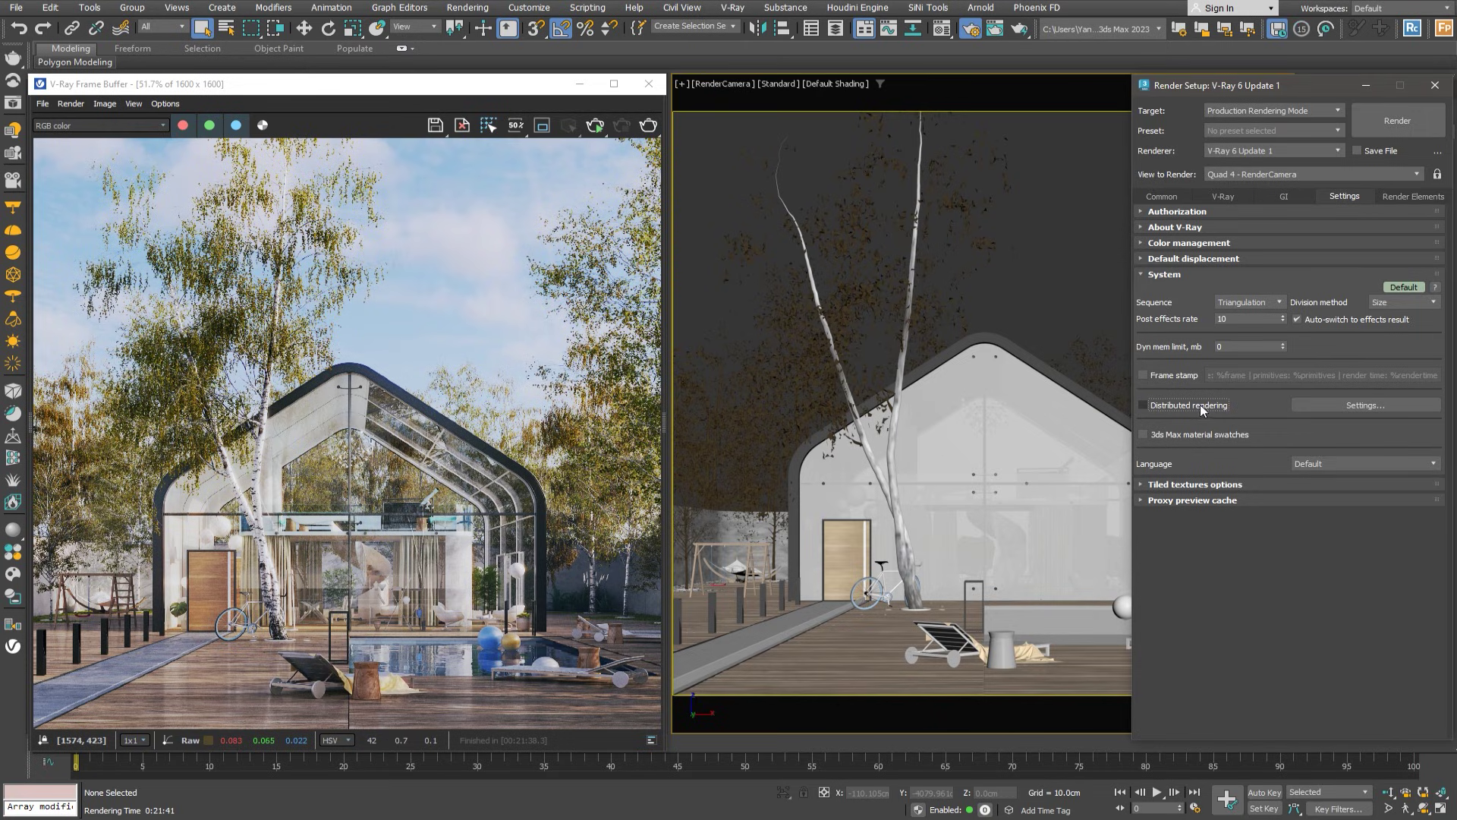
left_click(13, 81)
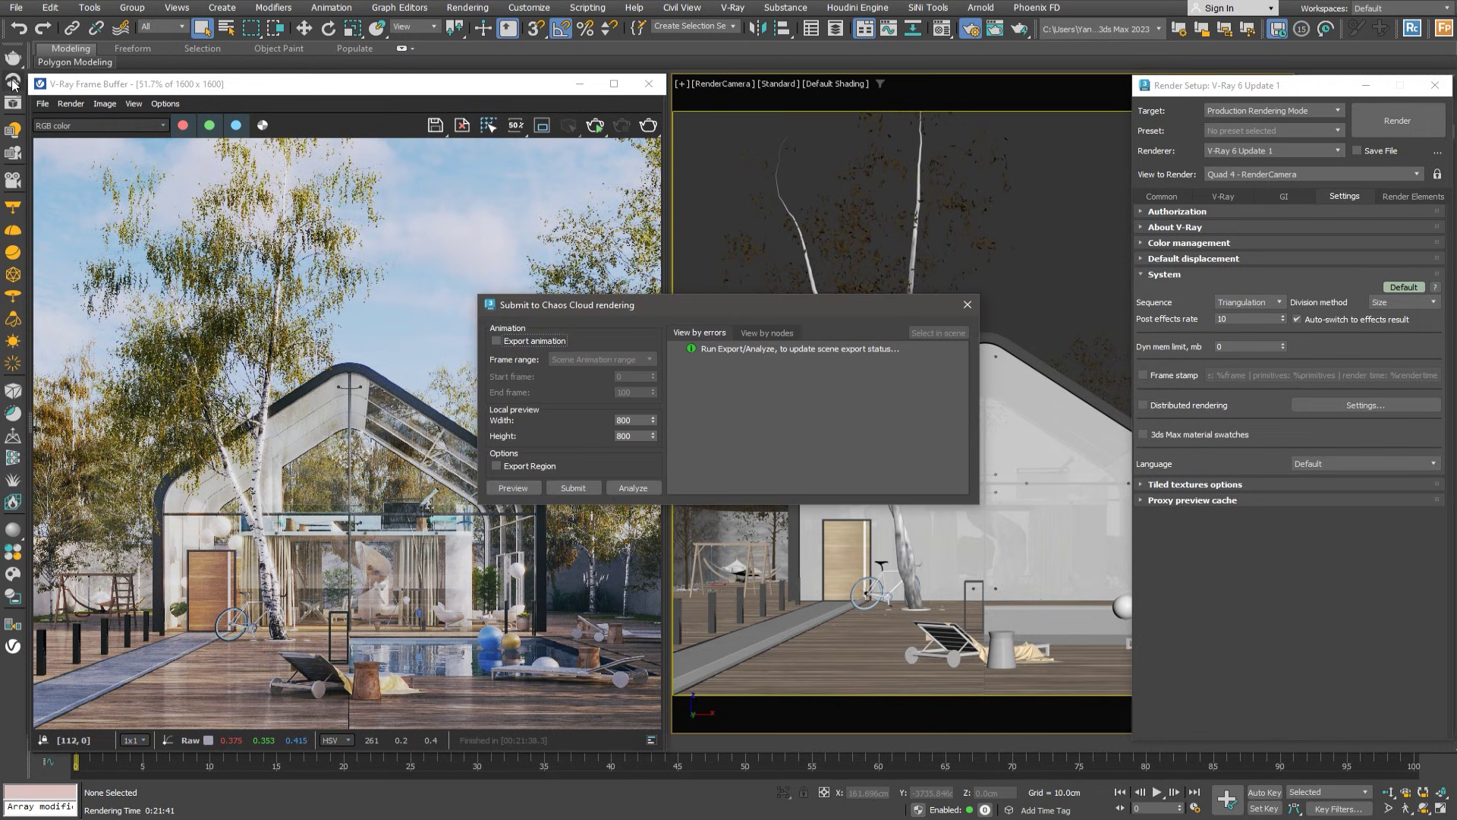
left_click(633, 488)
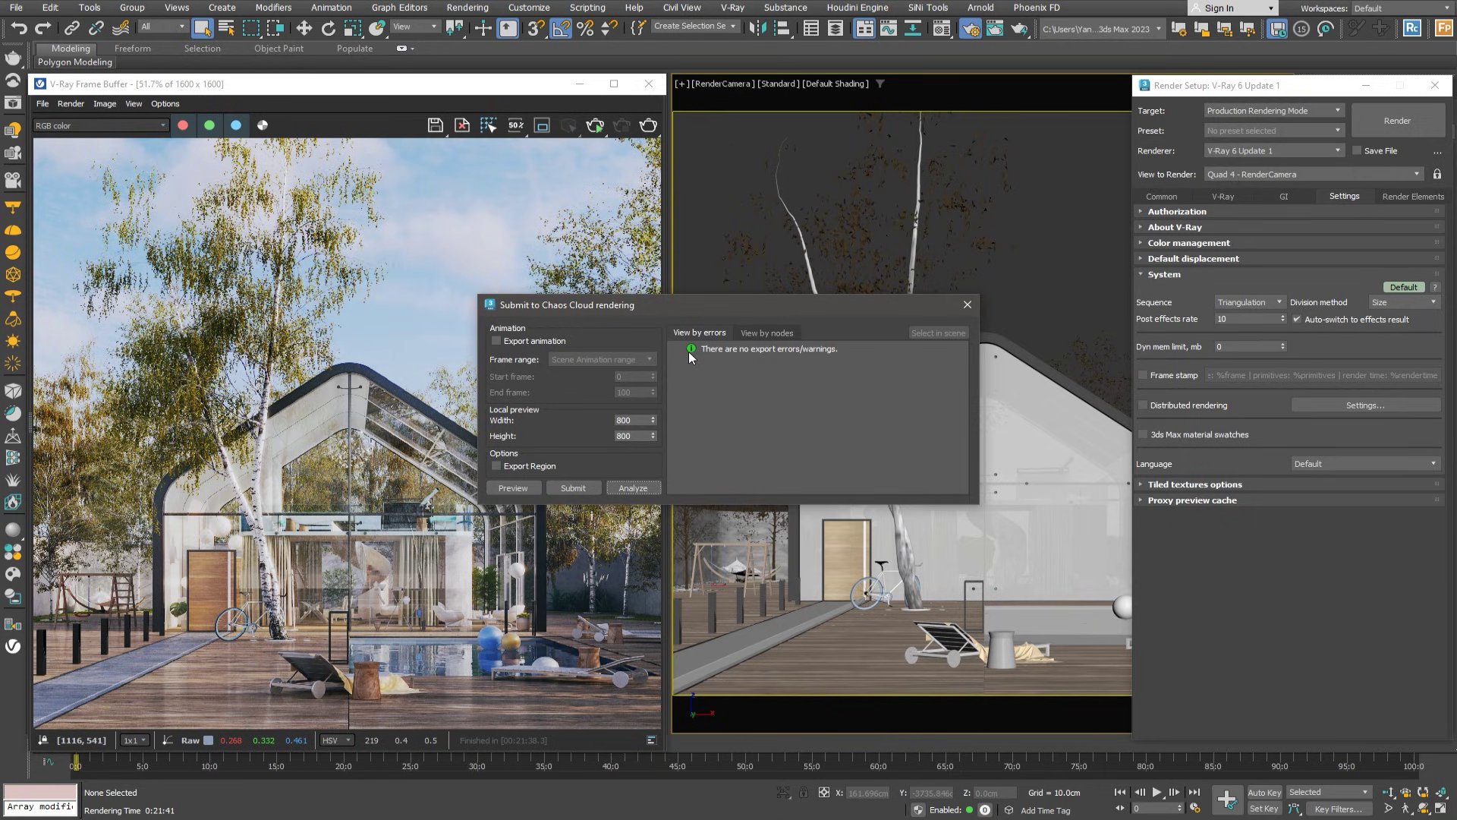
Submit the House_BW_Pool_DR_01 job to Chaos Cloud with the resolution matching the scene
left_click(566, 488)
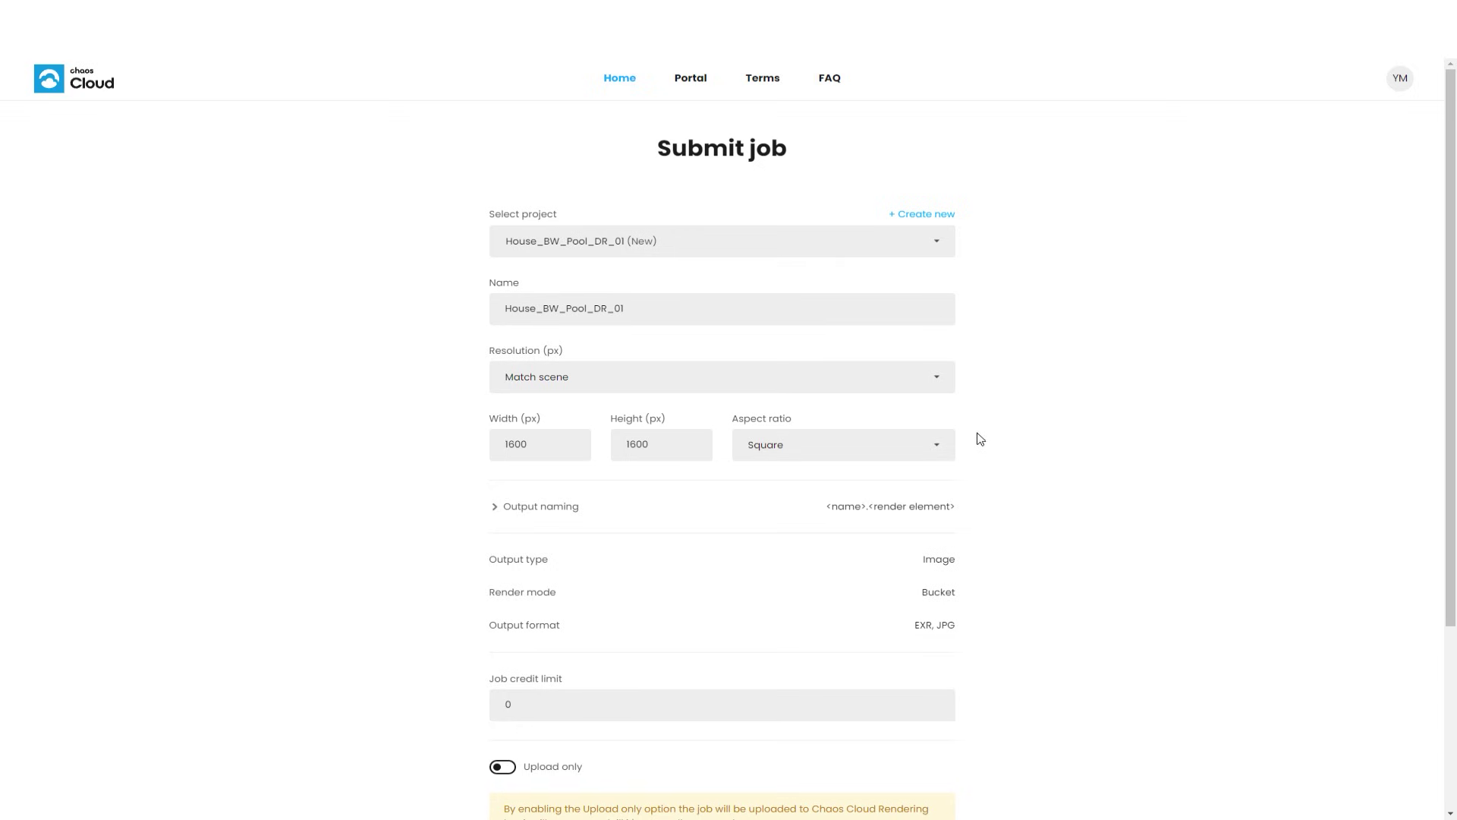
scroll(979, 443, "down", 3)
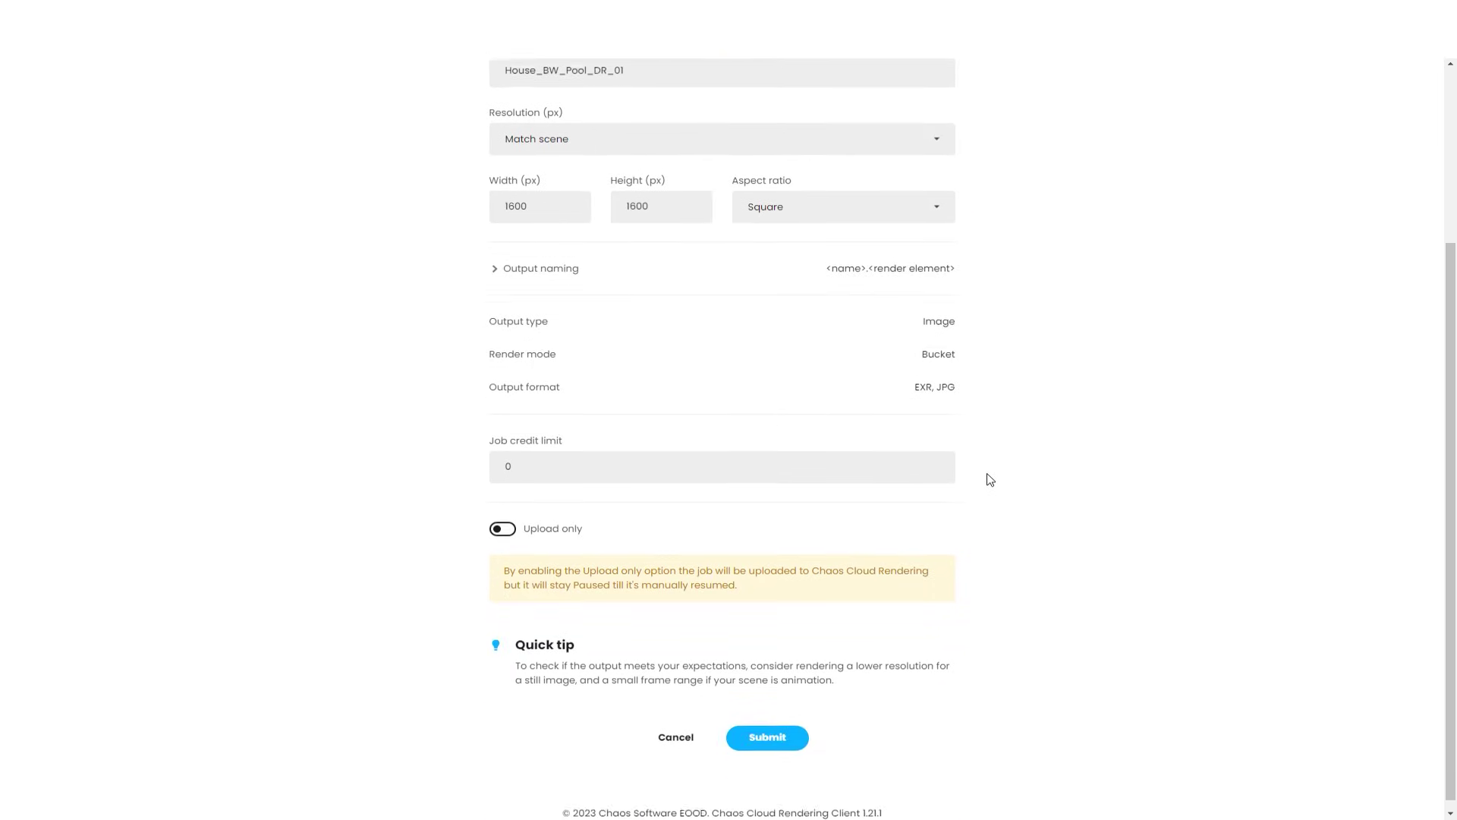
left_click(767, 728)
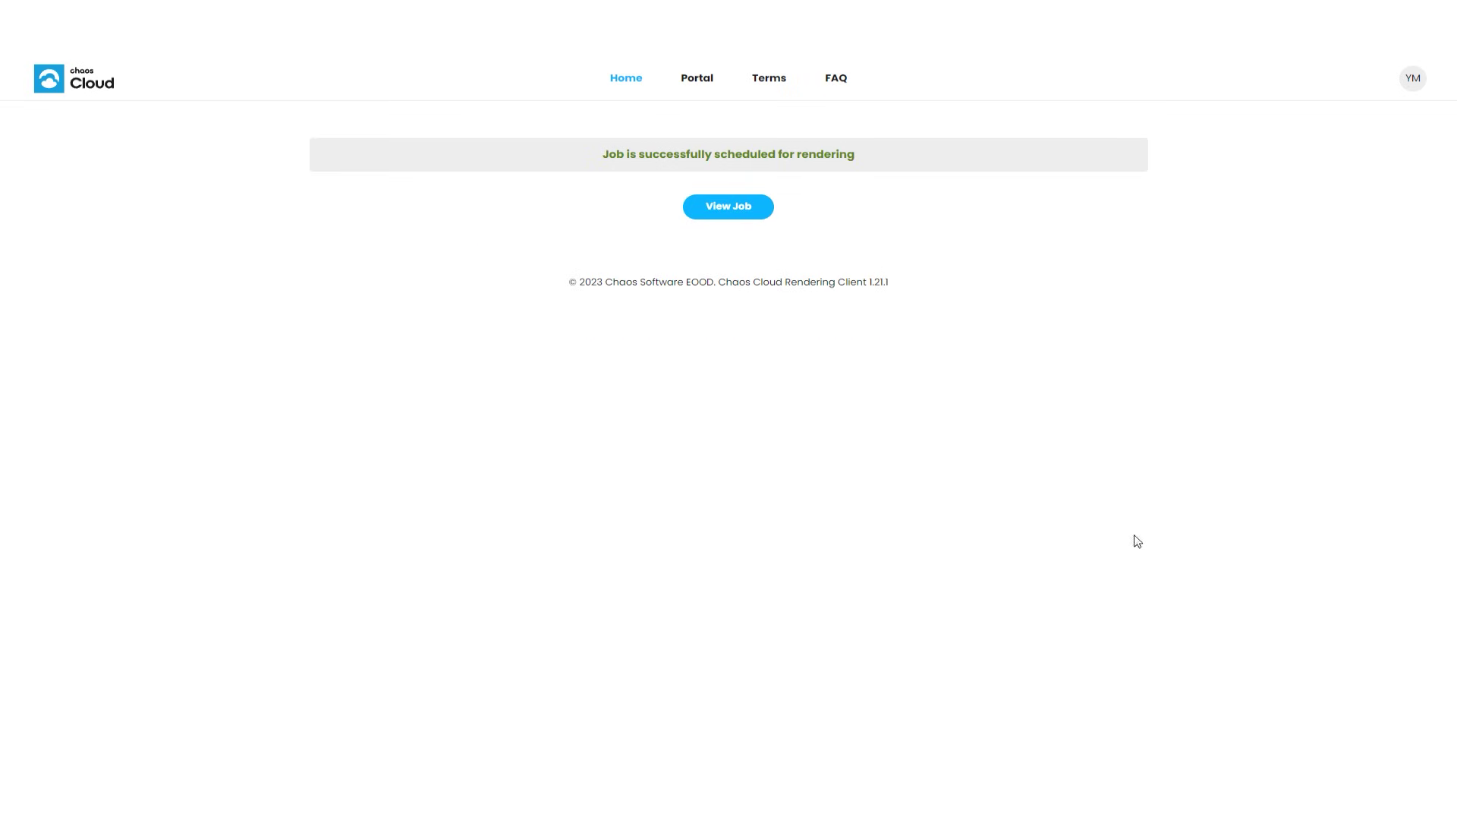
View the submitted Chaos Cloud job, download its finished render as House_BW_Pool_DR_01.zip, and open the archive
left_click(710, 205)
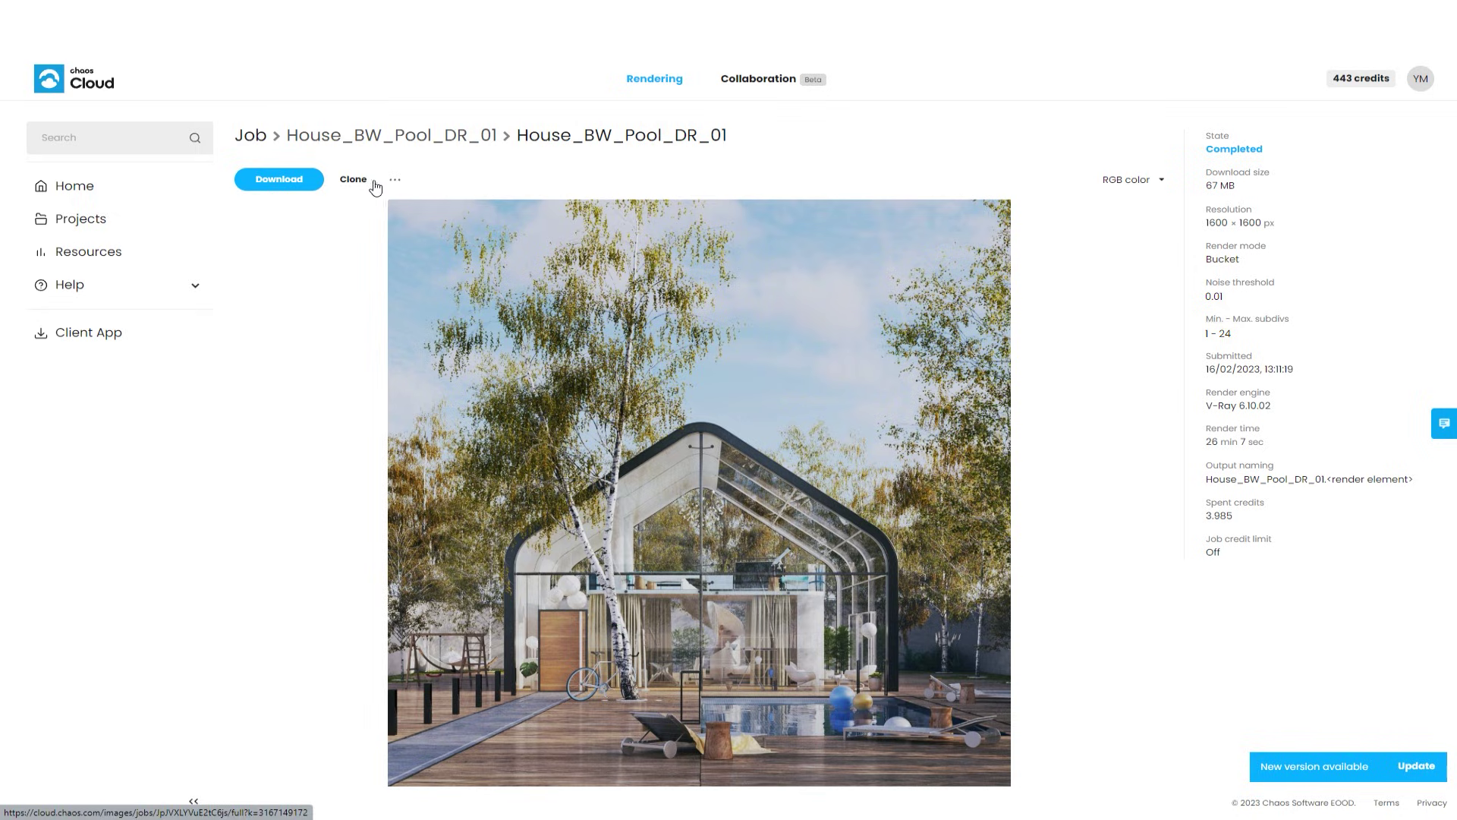
left_click(278, 182)
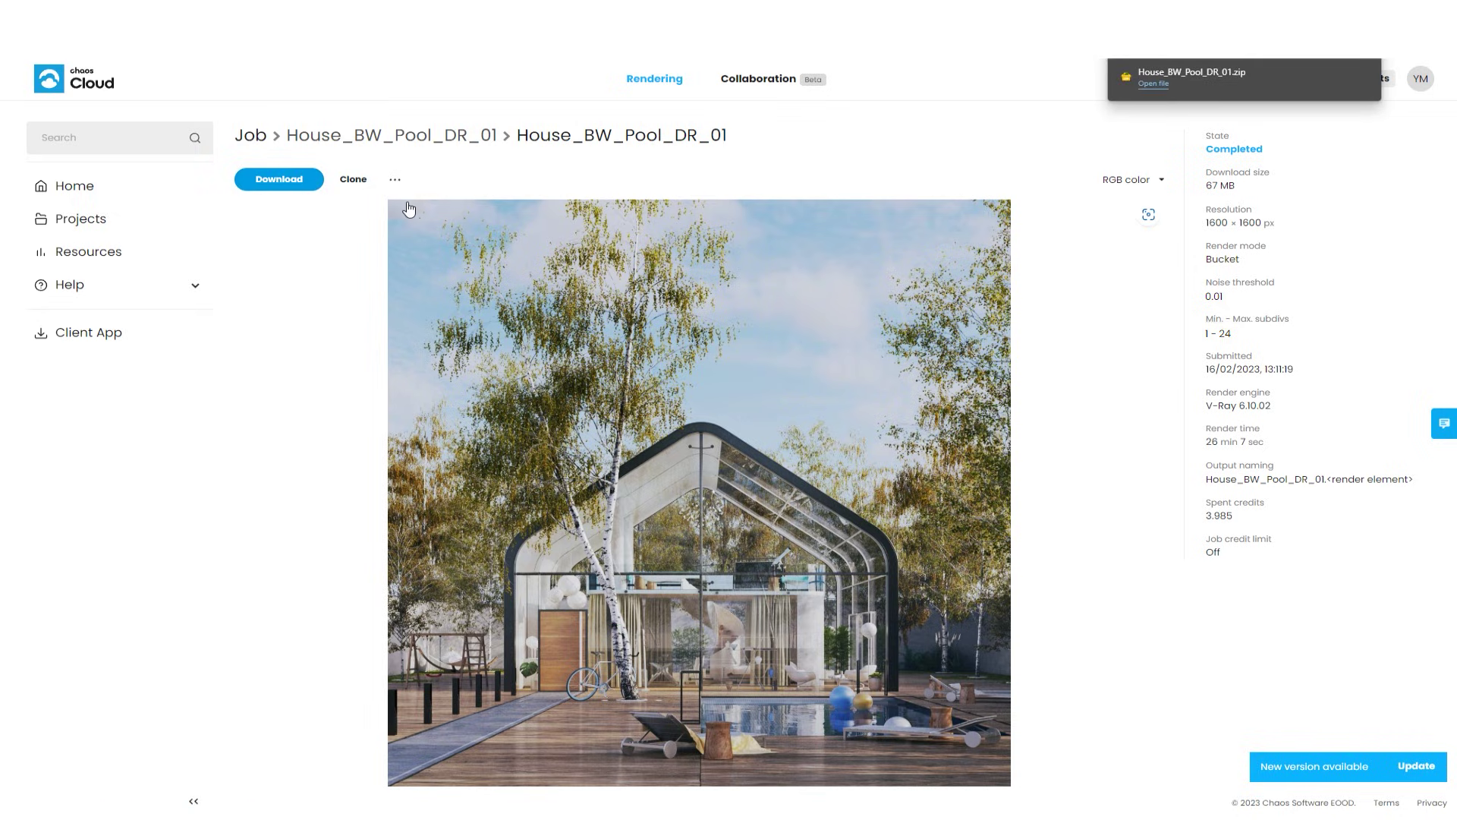
left_click(1152, 83)
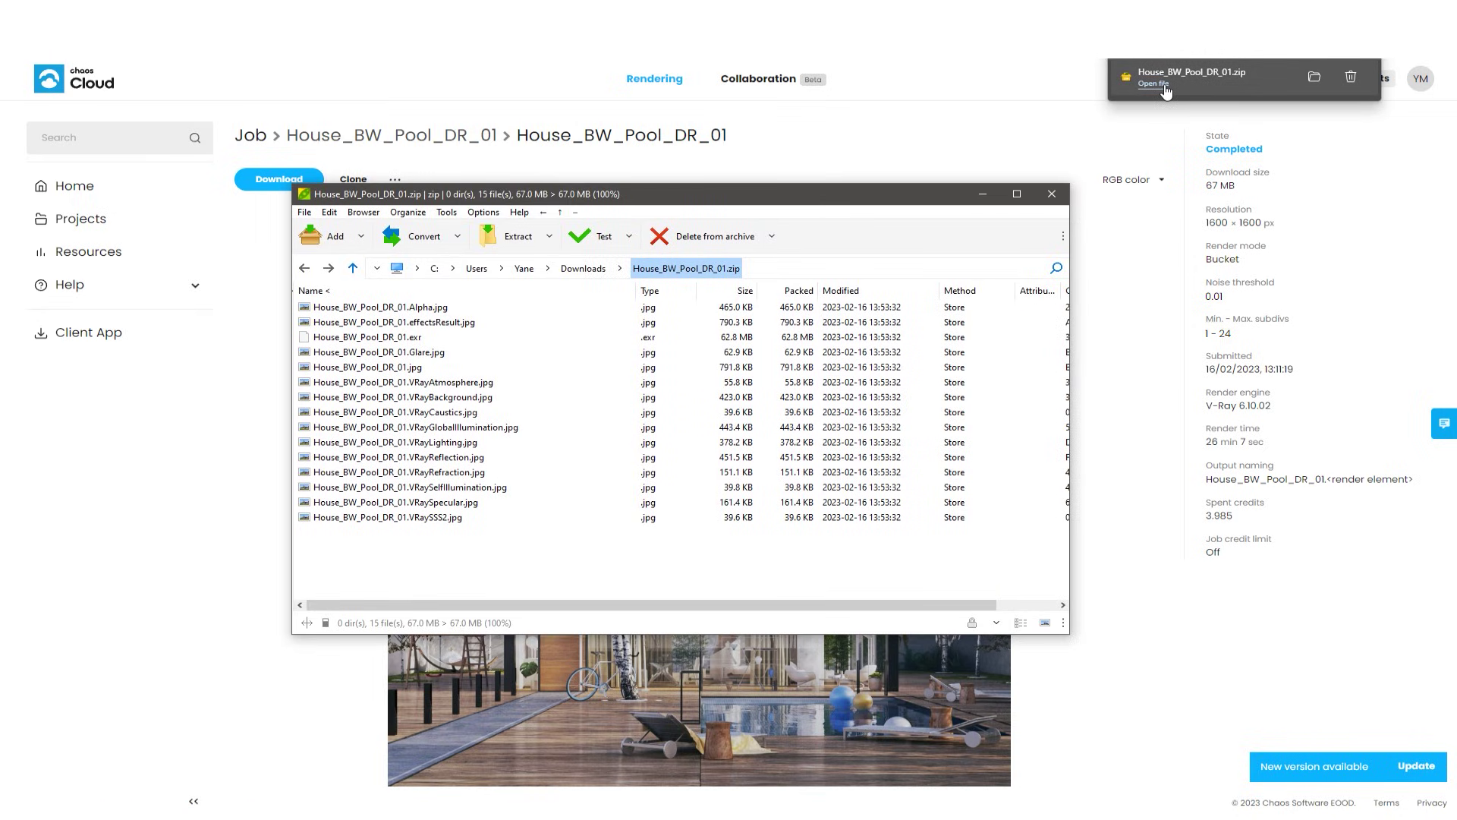